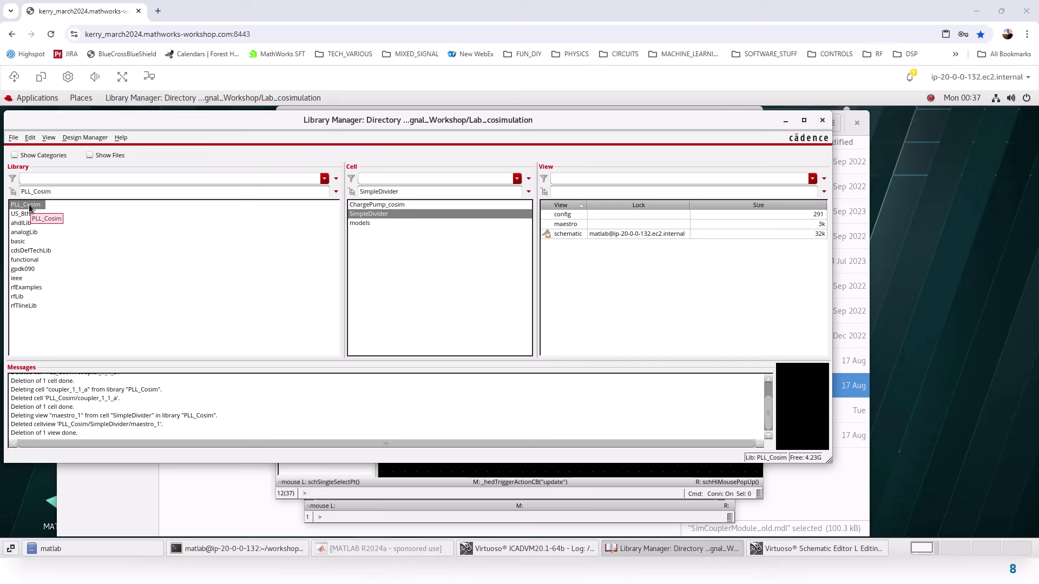
Open the PLL_Cosim SimpleDivider config view for editing, together with its top cell schematic
{"action": "left_click", "coordinate": [28, 204]}
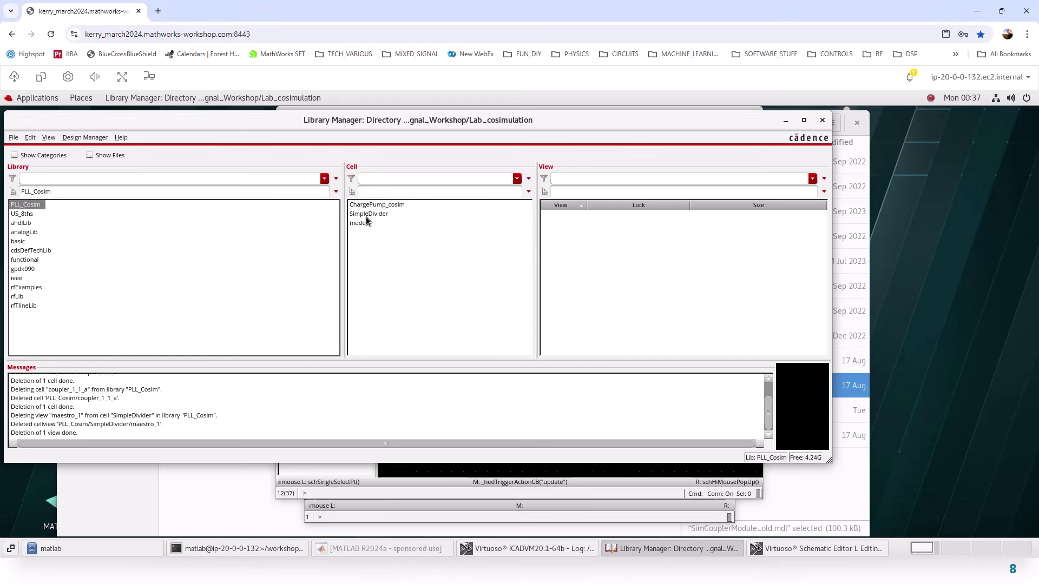
{"action": "left_click", "coordinate": [366, 216]}
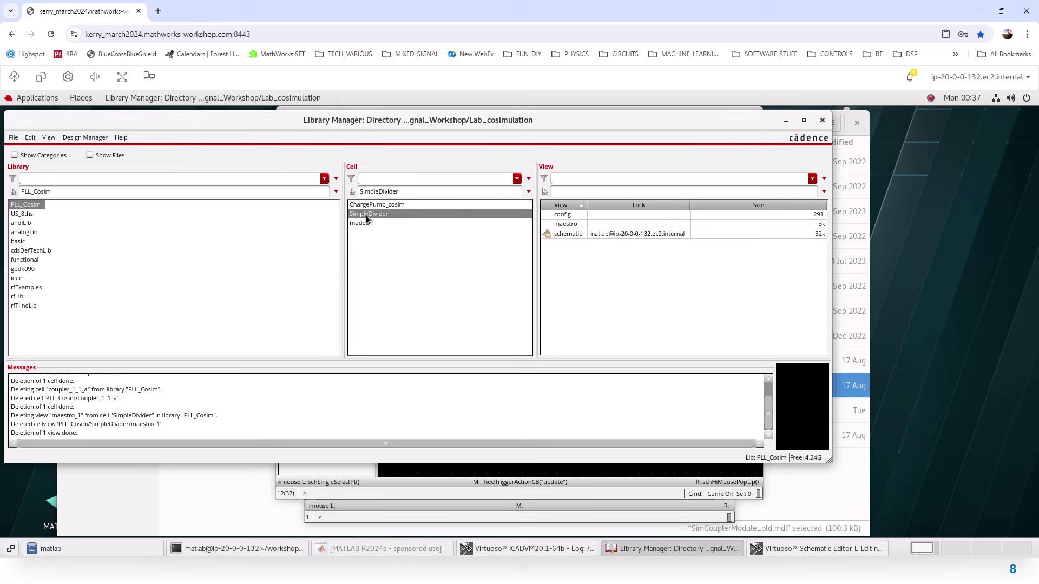
{"action": "double_click", "coordinate": [563, 215]}
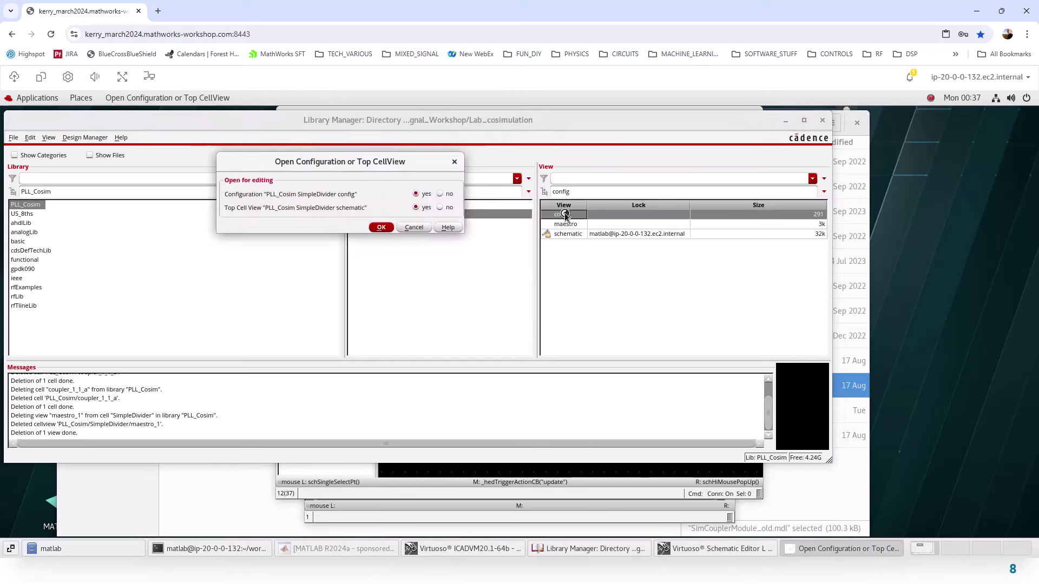
{"action": "left_click", "coordinate": [380, 227]}
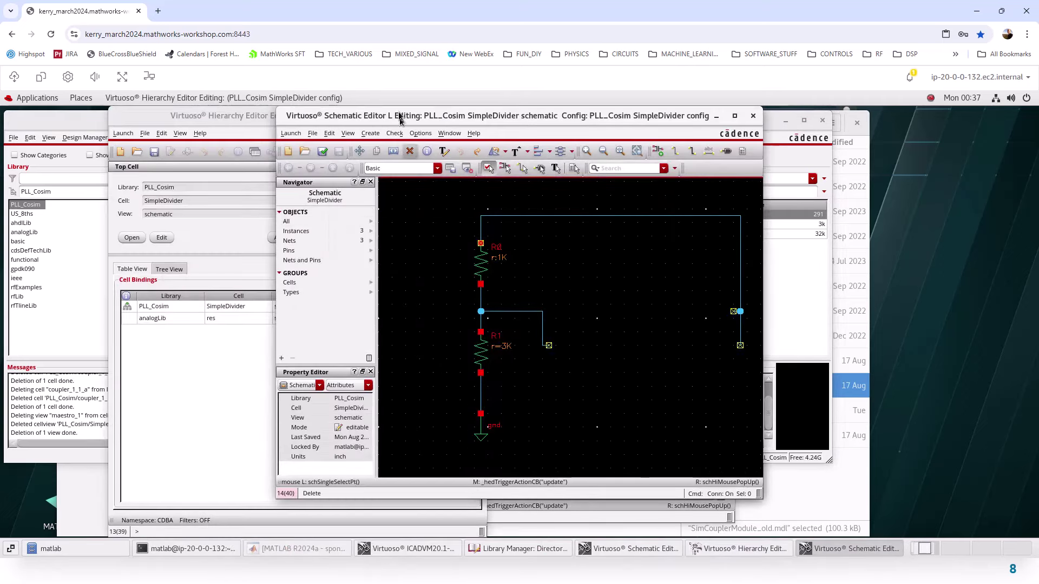
{"action": "left_click_drag", "start_coordinate": [399, 116], "coordinate": [358, 115]}
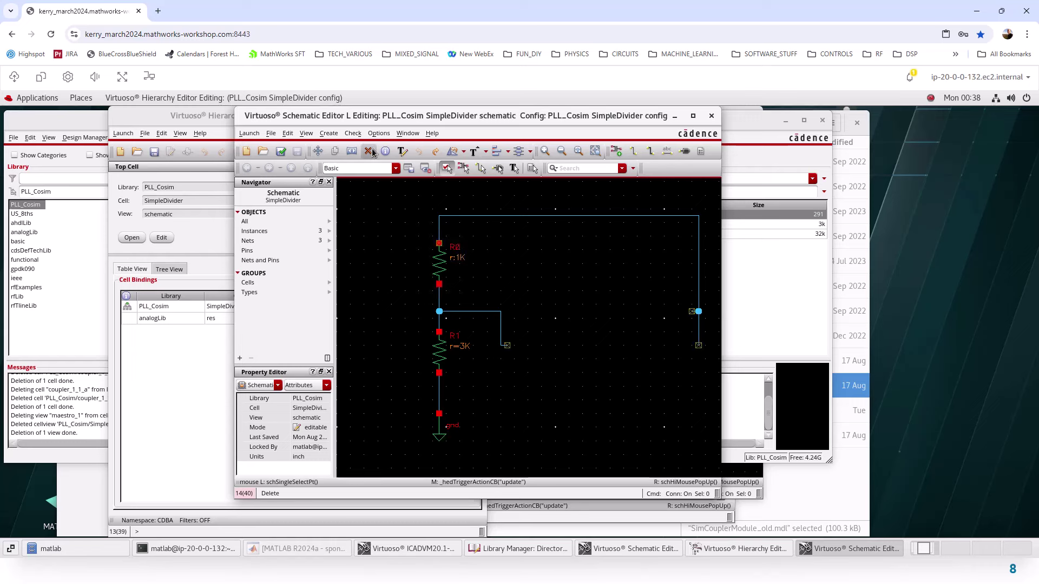
Load the AMS mixed-signal plugin into the SimpleDivider schematic editor
{"action": "left_click", "coordinate": [249, 134]}
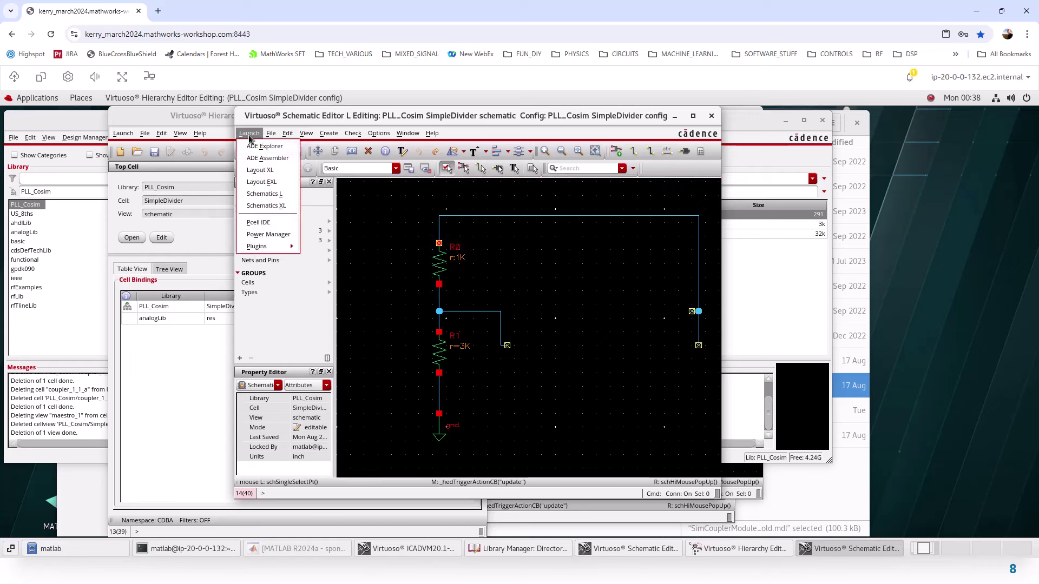
{"action": "mouse_move", "coordinate": [281, 247]}
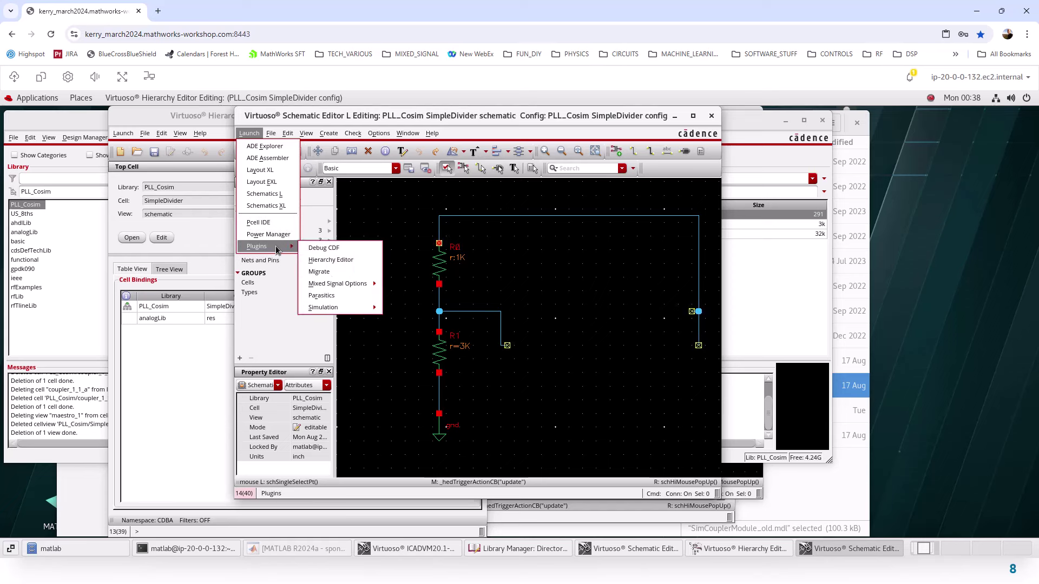
{"action": "mouse_move", "coordinate": [336, 284]}
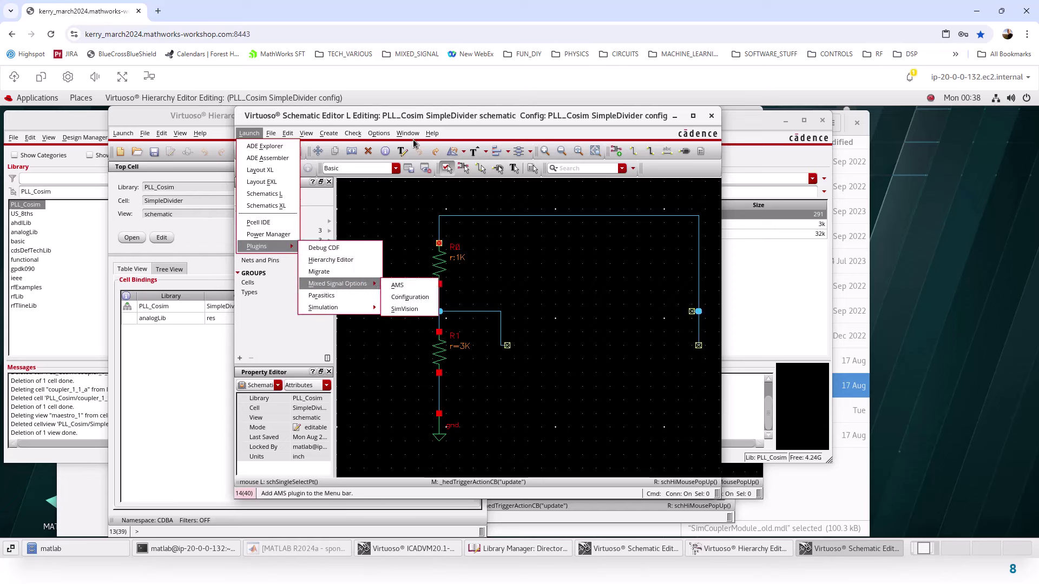
{"action": "left_click", "coordinate": [398, 286]}
{"action": "left_click", "coordinate": [408, 134]}
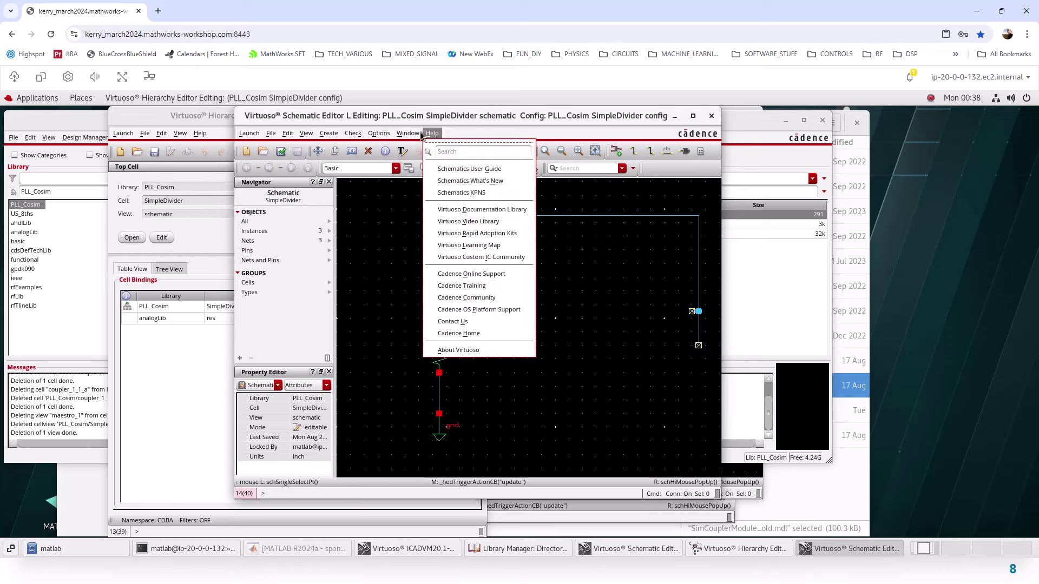
{"action": "mouse_move", "coordinate": [368, 139]}
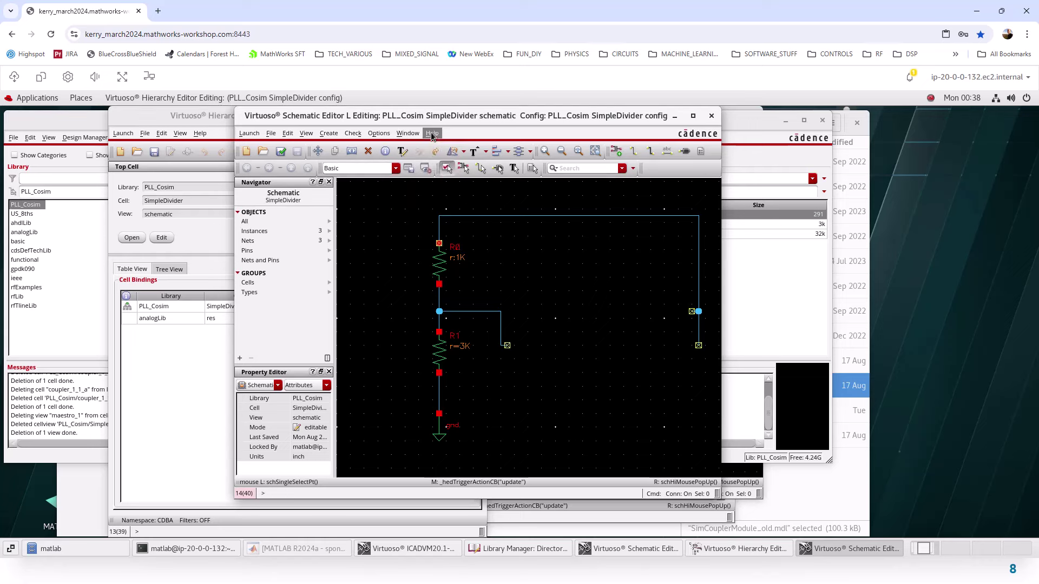
{"action": "mouse_move", "coordinate": [249, 136]}
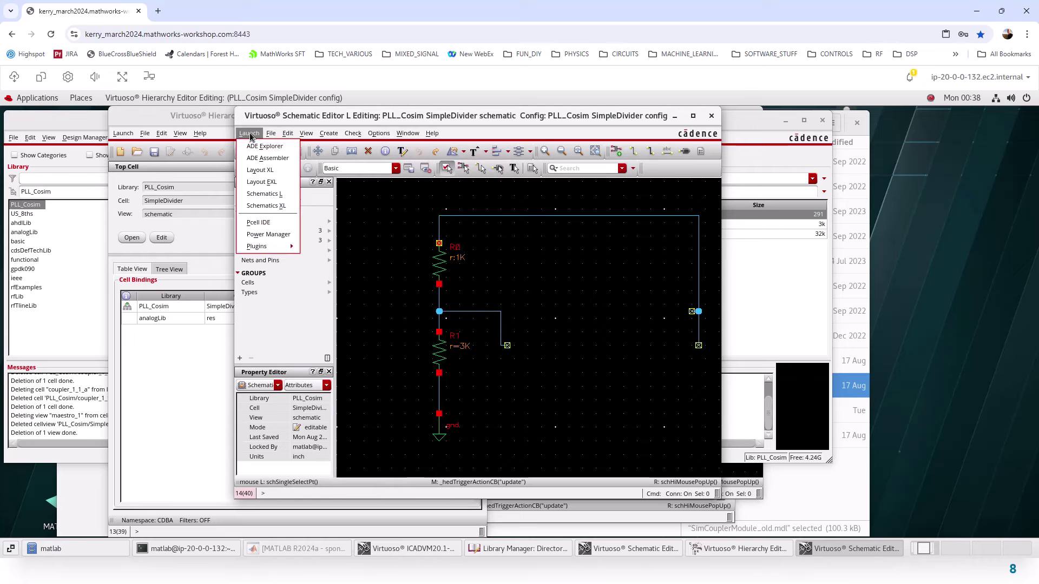
{"action": "mouse_move", "coordinate": [276, 248]}
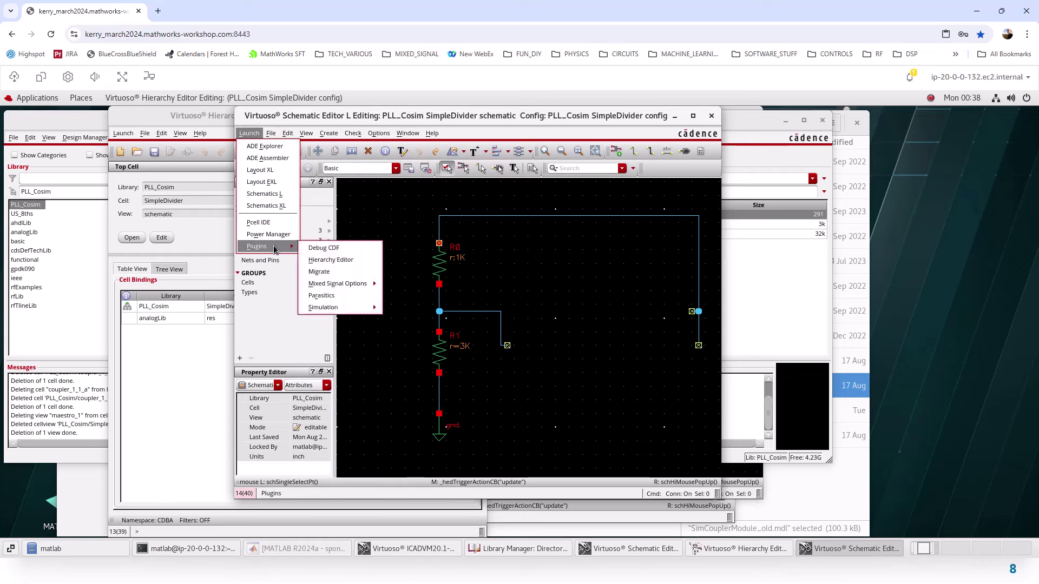
{"action": "mouse_move", "coordinate": [339, 284]}
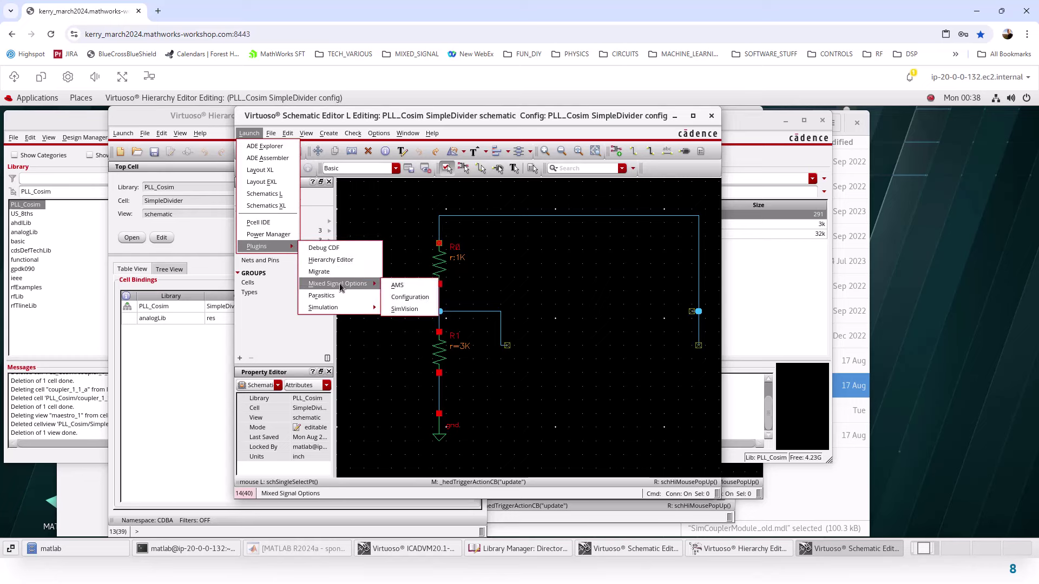
{"action": "left_click", "coordinate": [406, 296]}
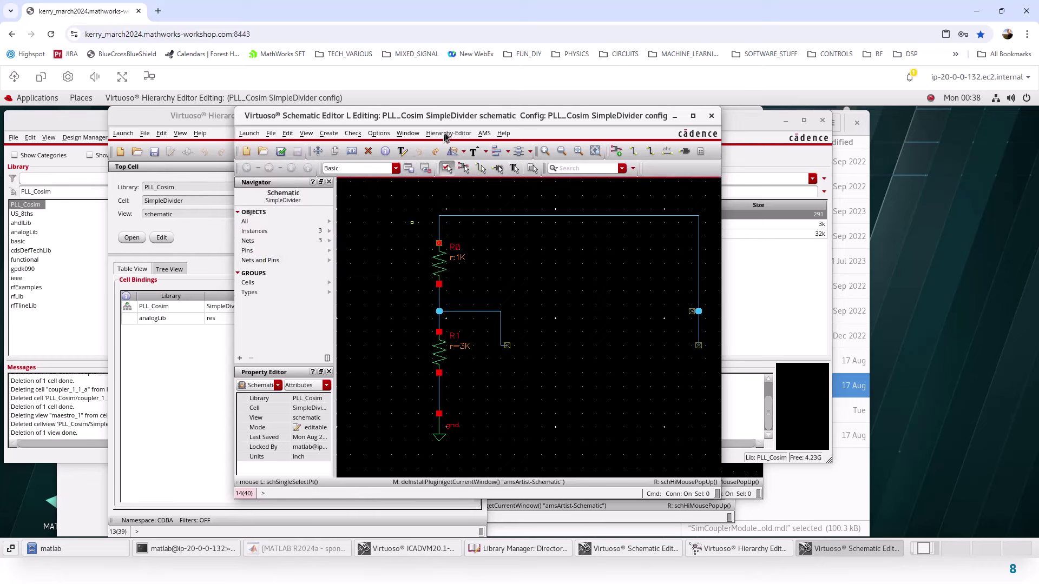
Generate an analog Simulink fixed coupler with 1 input and 1 output pin in PLL_Cosim, re-creating its symbol view
{"action": "left_click", "coordinate": [483, 135]}
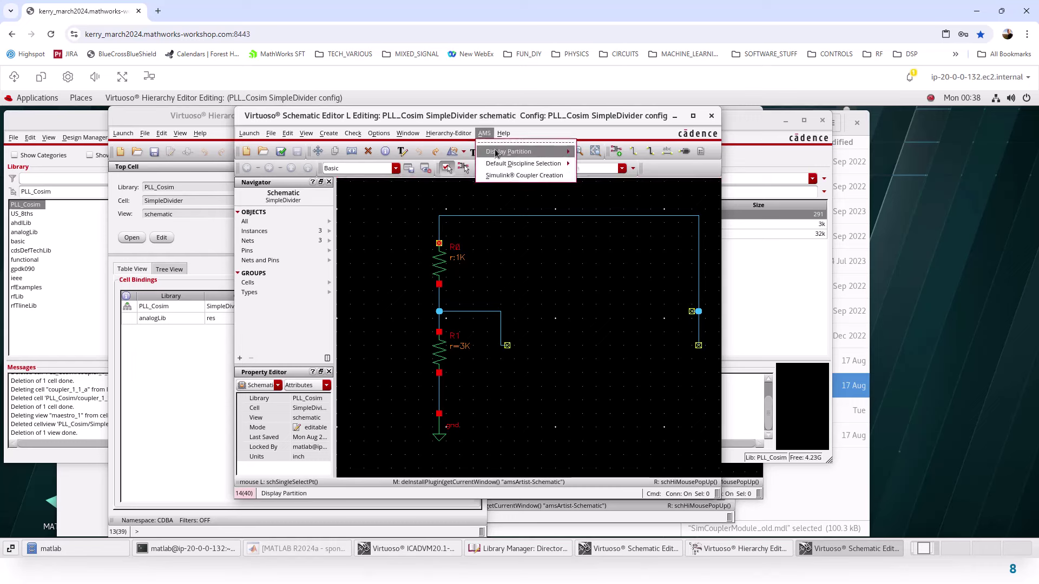
{"action": "mouse_move", "coordinate": [506, 165]}
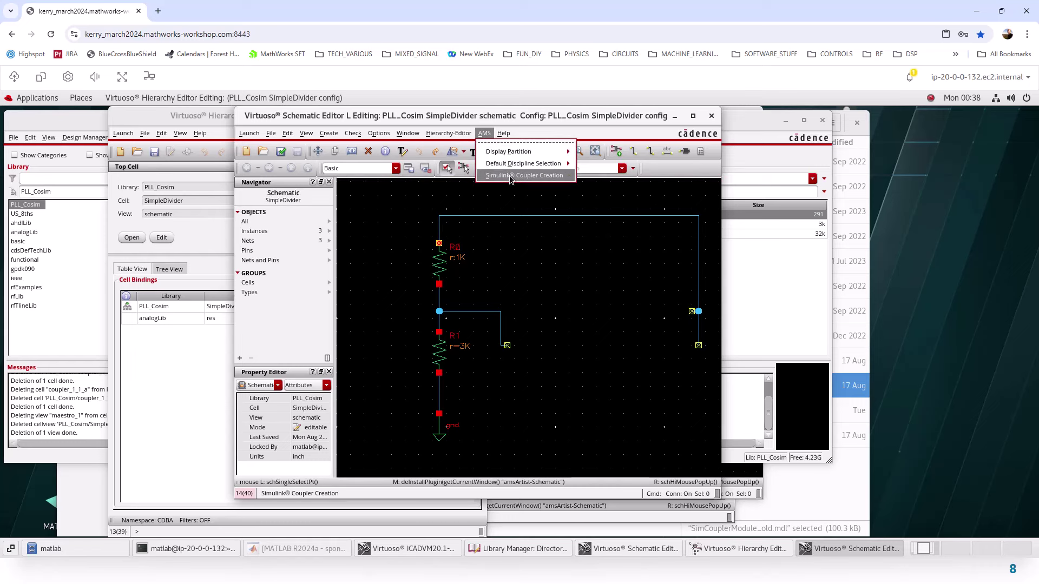
{"action": "left_click", "coordinate": [511, 176]}
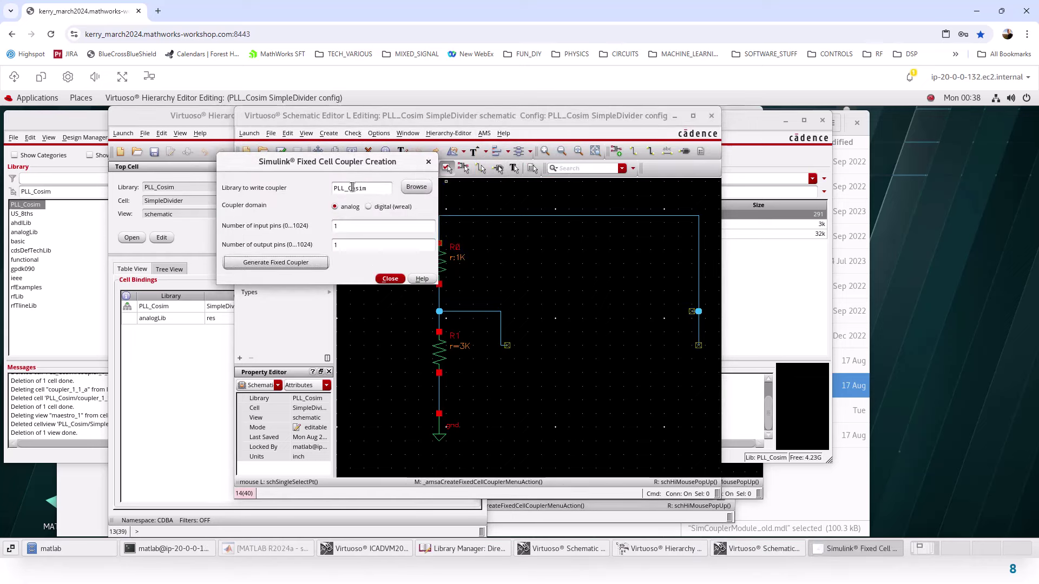
{"action": "left_click", "coordinate": [386, 189]}
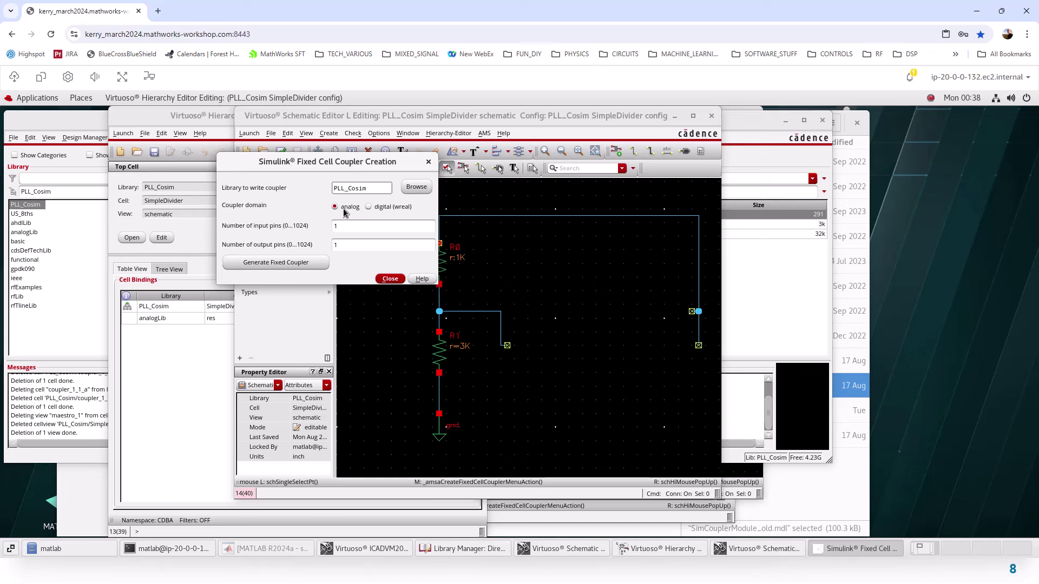
{"action": "left_click", "coordinate": [352, 227]}
{"action": "left_click", "coordinate": [353, 247]}
{"action": "left_click", "coordinate": [280, 264]}
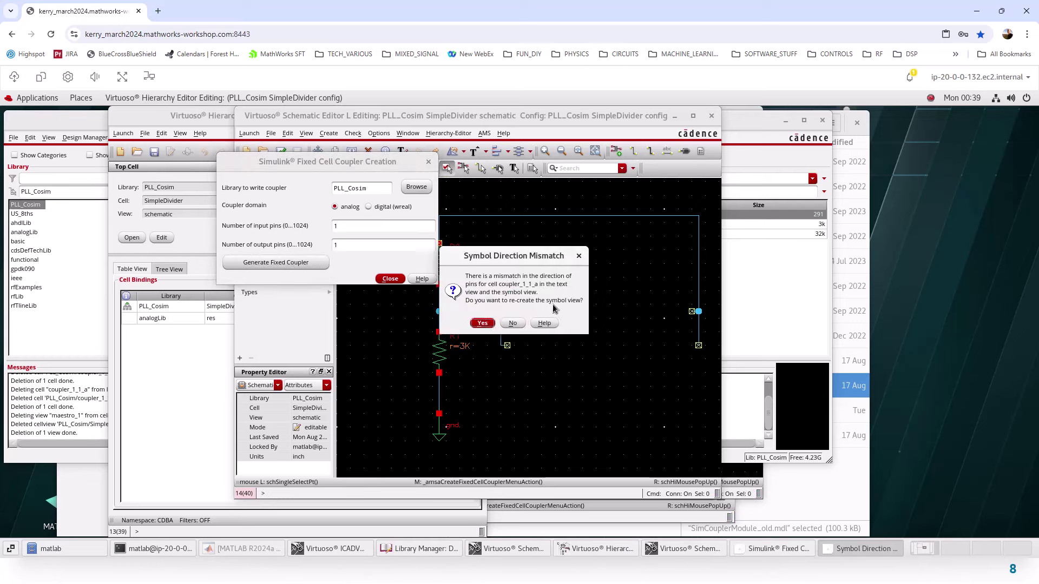
{"action": "left_click", "coordinate": [482, 323]}
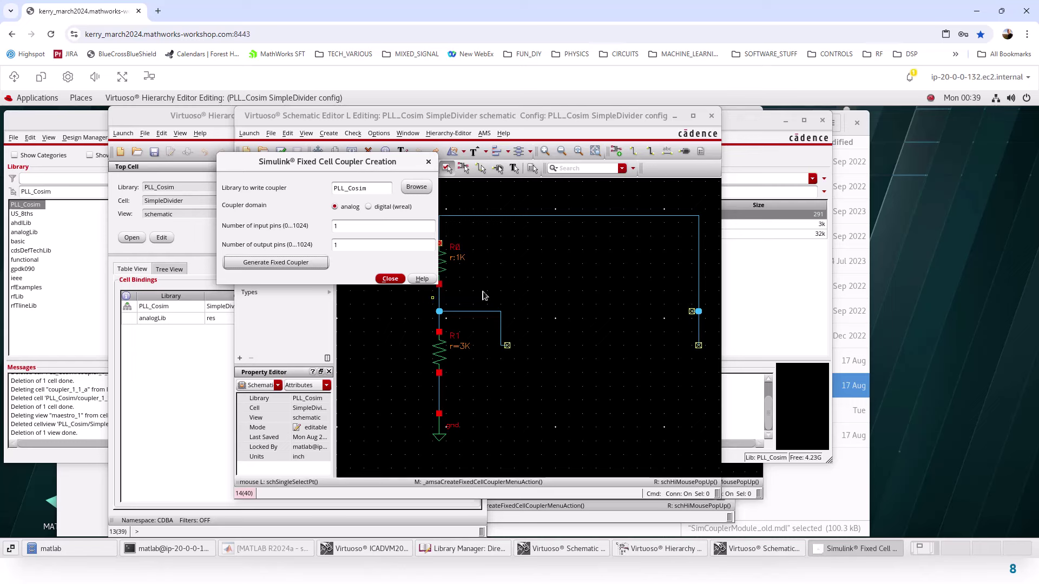
Set up a new coupler_1_1_a symbol instance named cosimBlock with socket port 5024
{"action": "left_click", "coordinate": [575, 316]}
{"action": "right_click", "coordinate": [576, 316]}
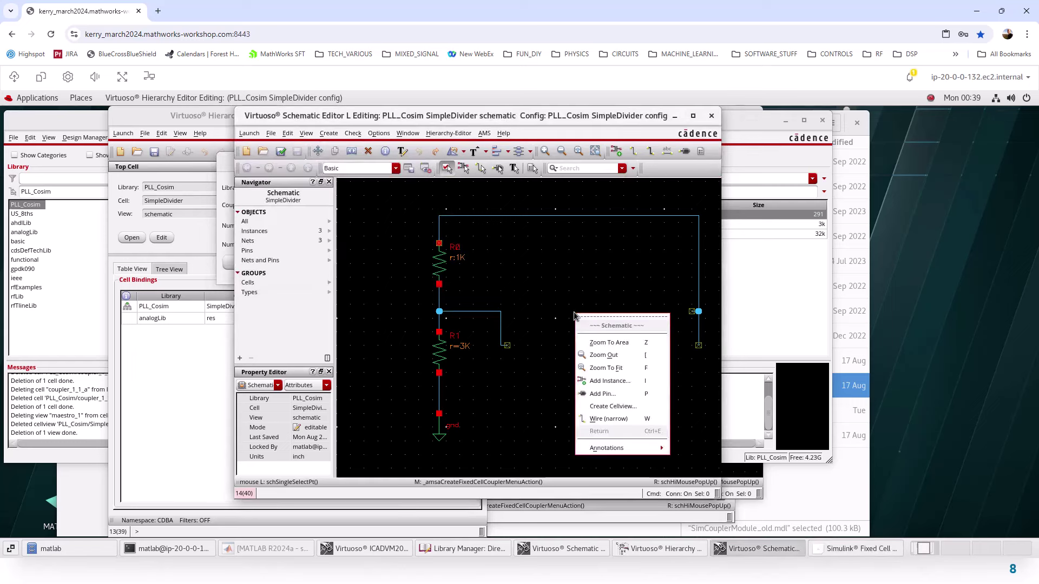
{"action": "left_click", "coordinate": [606, 382]}
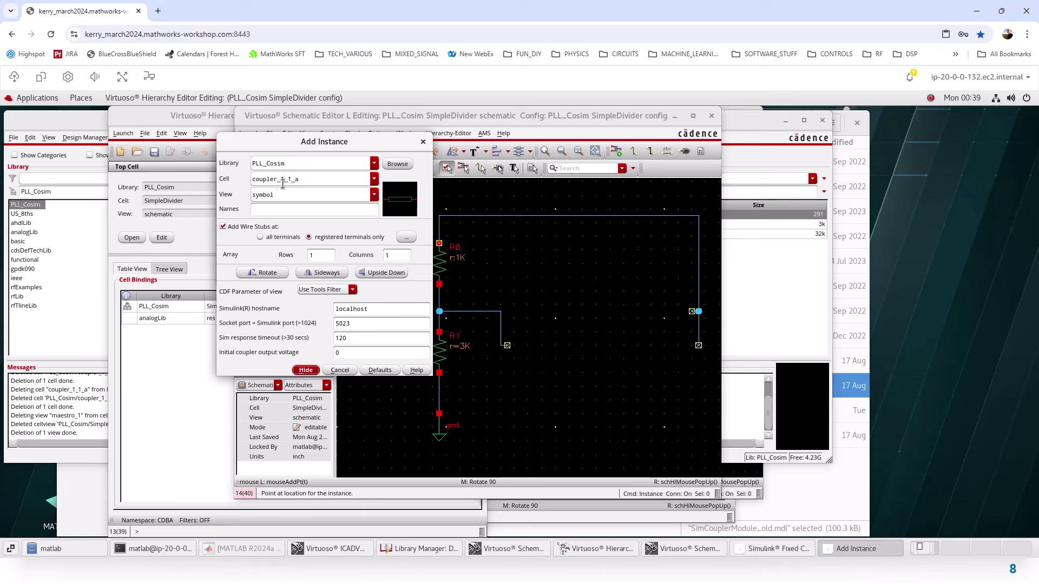
{"action": "left_click", "coordinate": [270, 211]}
{"action": "type", "text": "cosimBlock"}
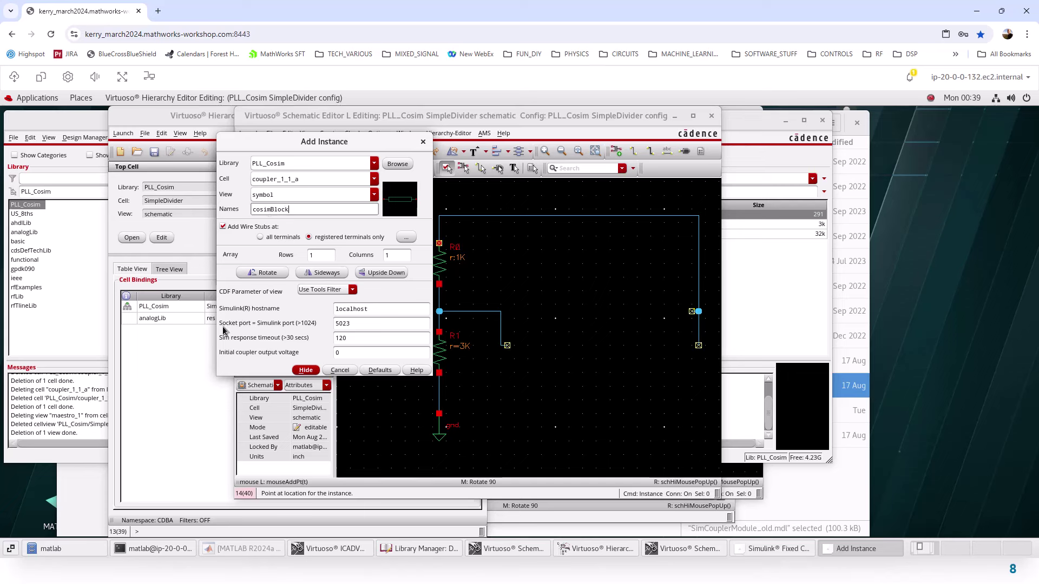
{"action": "left_click", "coordinate": [361, 324]}
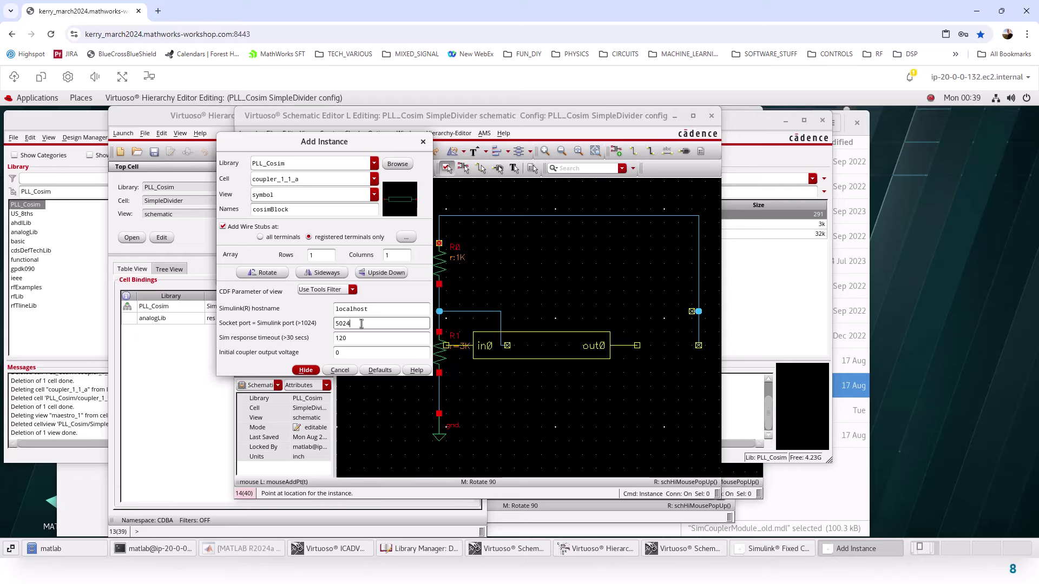
Place the coupler instance so in0 joins the wire from the R0–R1 node and out0 joins the outer wire
{"action": "left_click", "coordinate": [332, 371]}
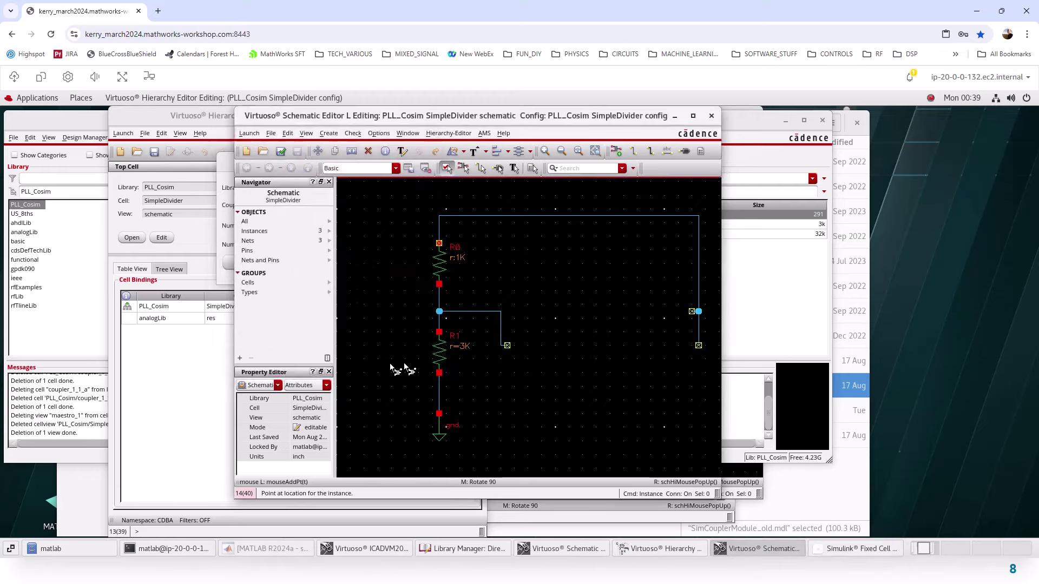
{"action": "left_click", "coordinate": [511, 349]}
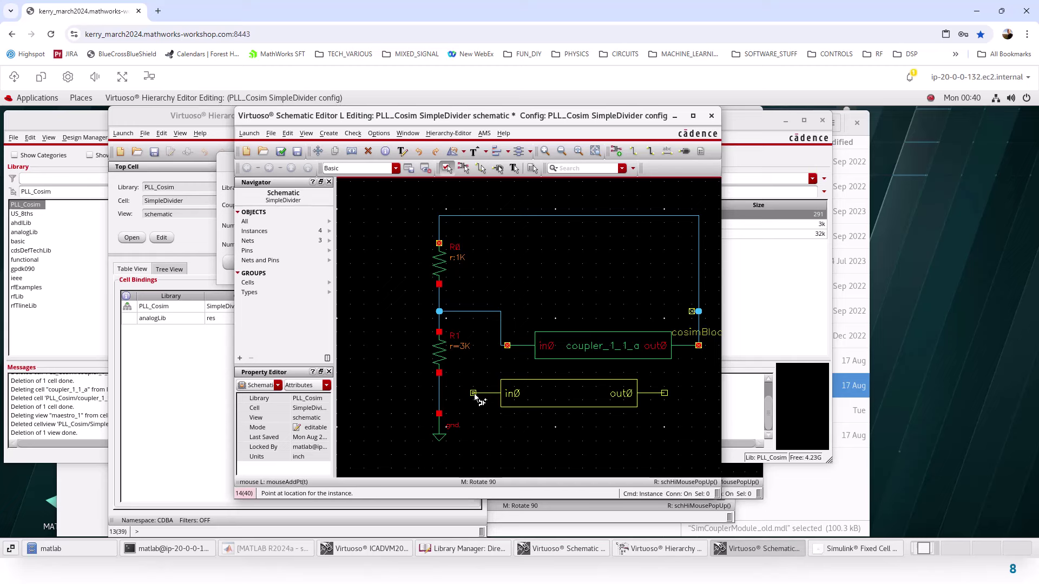
{"action": "key", "text": "Escape"}
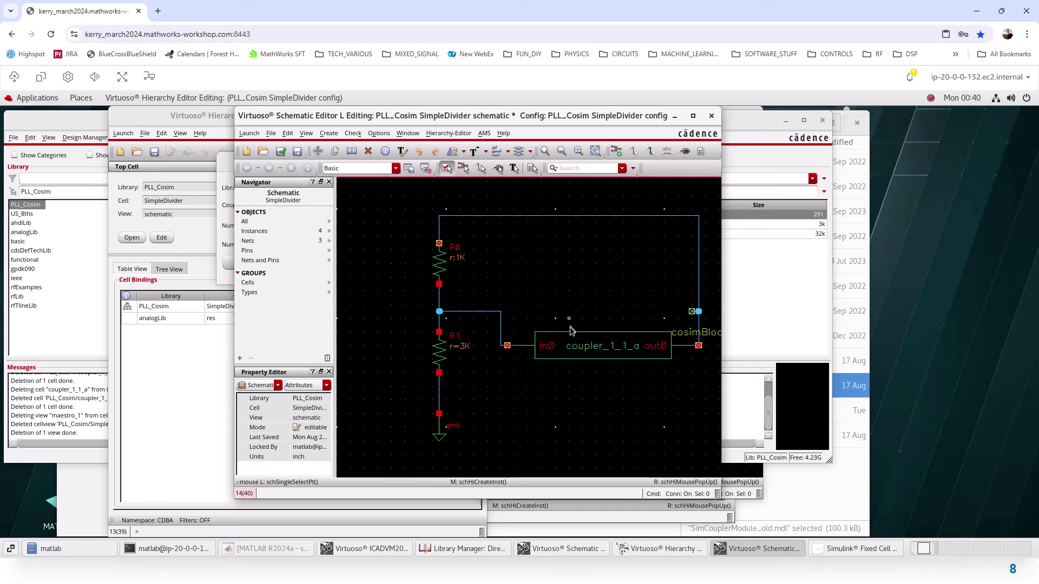
Check and save the SimpleDivider schematic with the coupler in place, dismissing the check report
{"action": "left_click", "coordinate": [606, 357]}
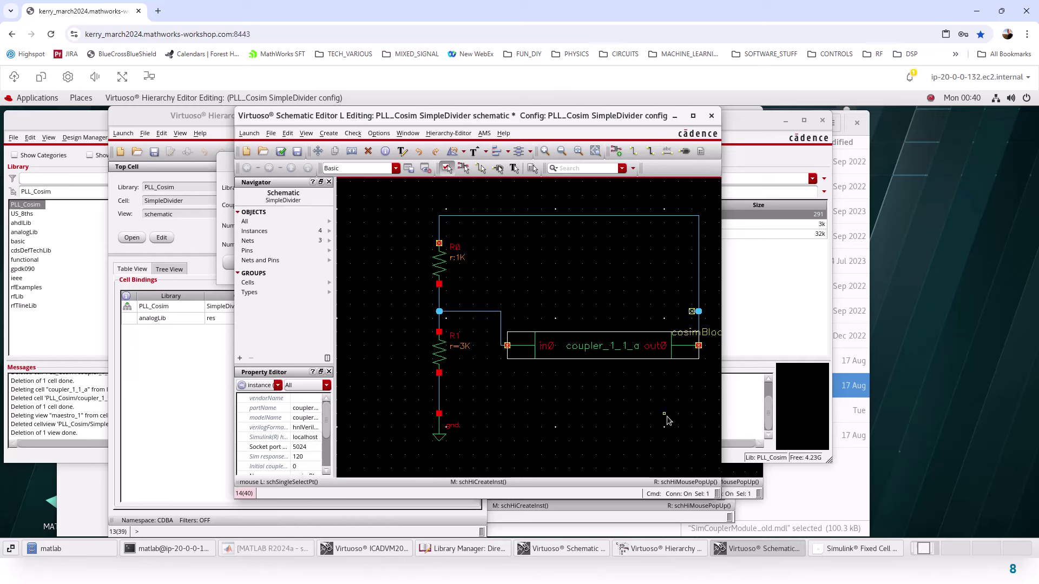
{"action": "left_click", "coordinate": [282, 154]}
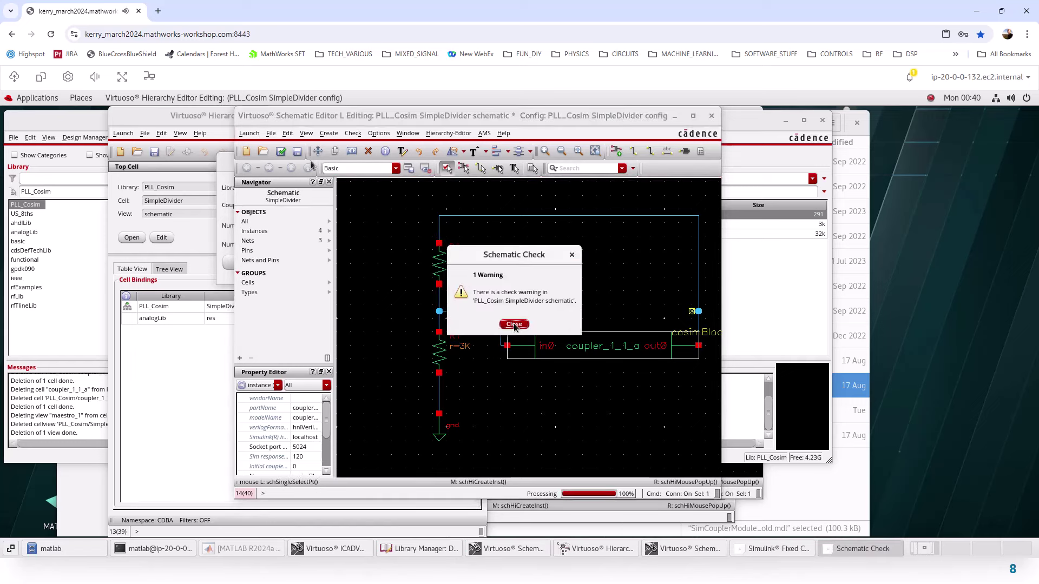
{"action": "left_click", "coordinate": [513, 325]}
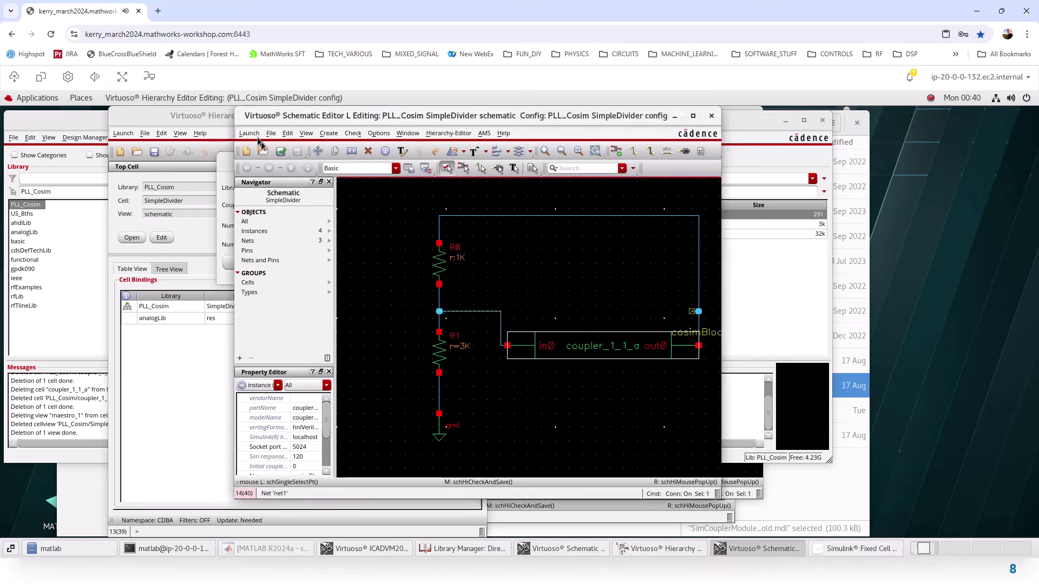
Update the SimpleDivider config in the Hierarchy Editor so its cell bindings include the coupler
{"action": "left_click", "coordinate": [200, 118]}
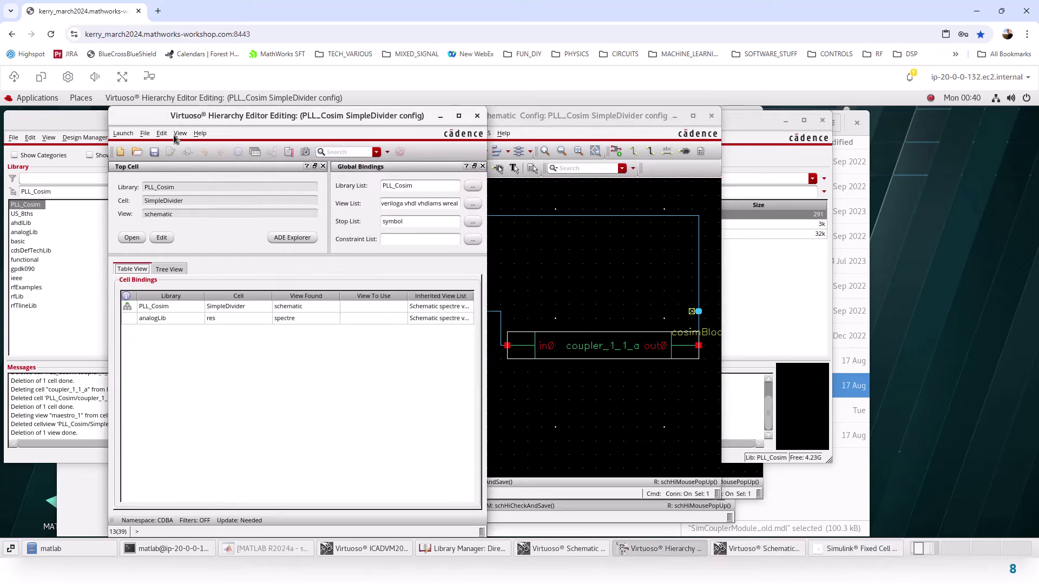
{"action": "left_click", "coordinate": [181, 133]}
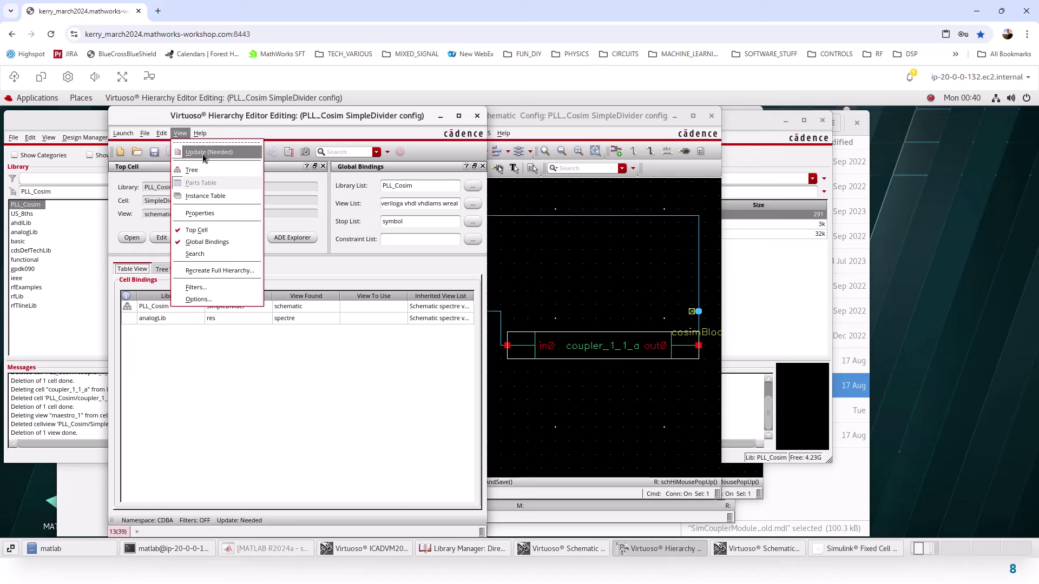
{"action": "left_click", "coordinate": [205, 153]}
{"action": "left_click", "coordinate": [181, 133]}
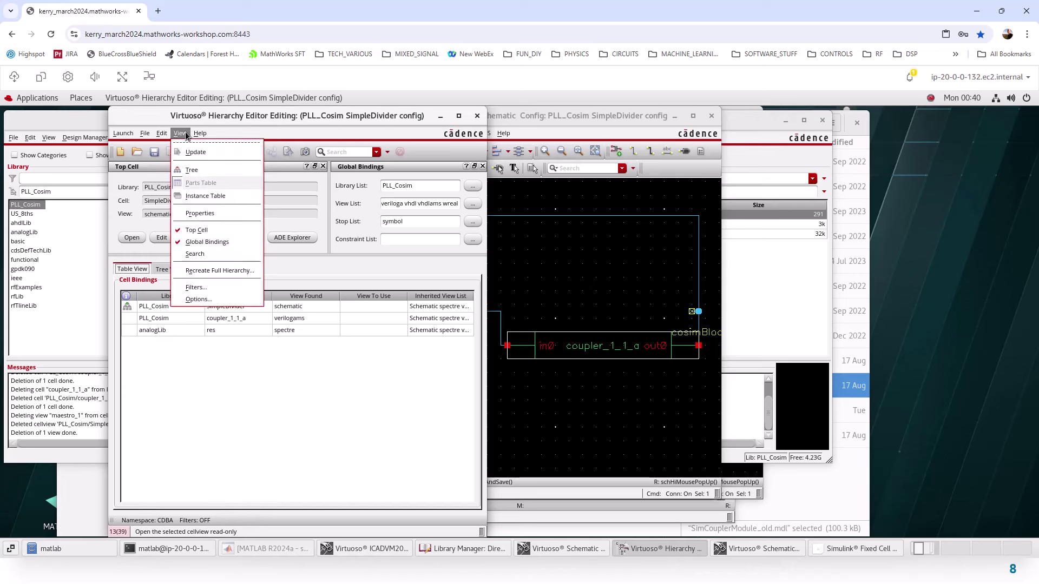
{"action": "left_click", "coordinate": [152, 124]}
Open the existing maestro view of PLL_Cosim SimpleDivider in ADE Explorer for editing in a new tab
{"action": "left_click", "coordinate": [513, 115]}
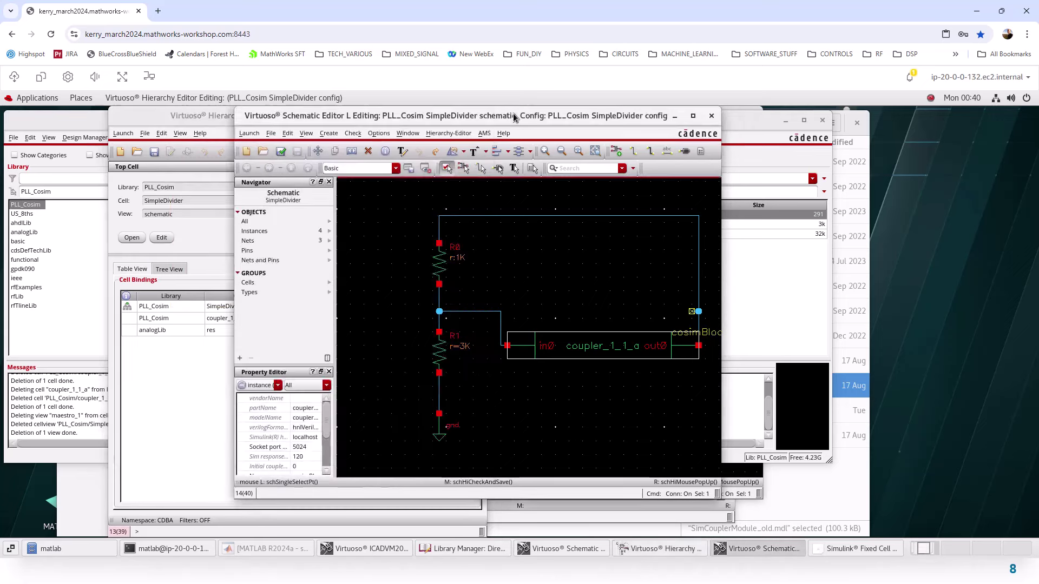
{"action": "left_click", "coordinate": [249, 135]}
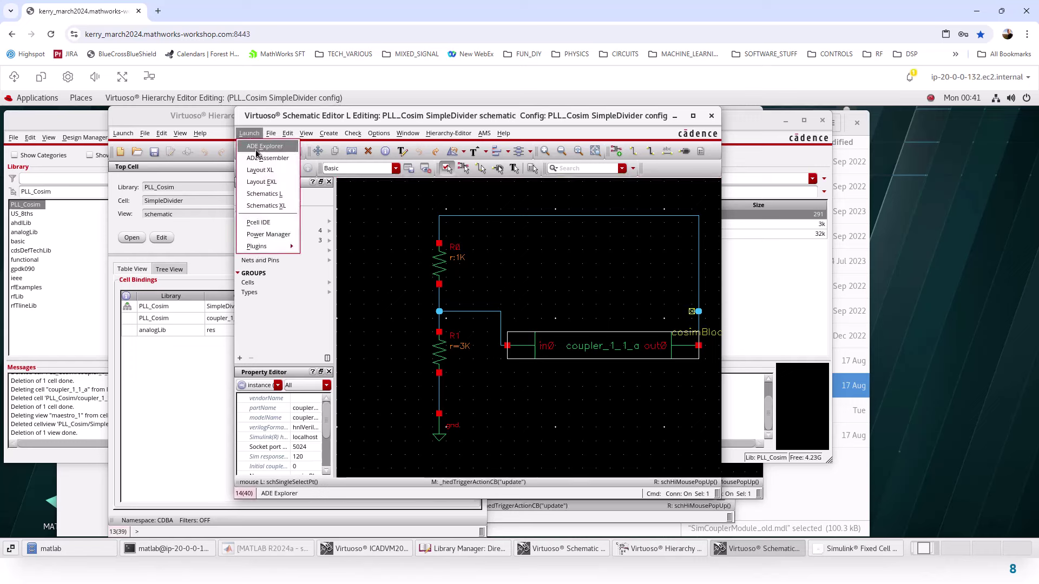
{"action": "left_click", "coordinate": [257, 153]}
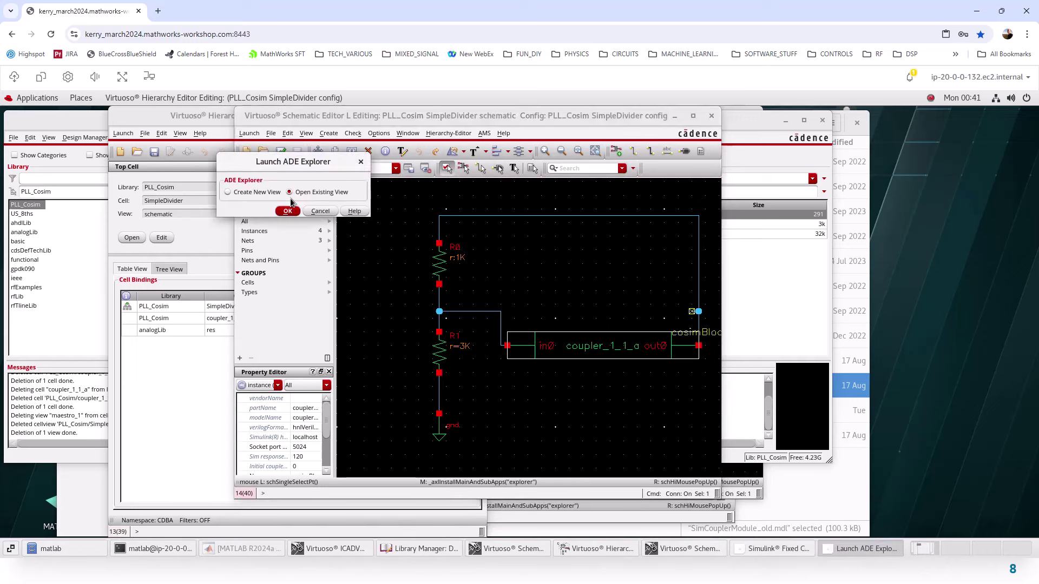
{"action": "left_click", "coordinate": [287, 212]}
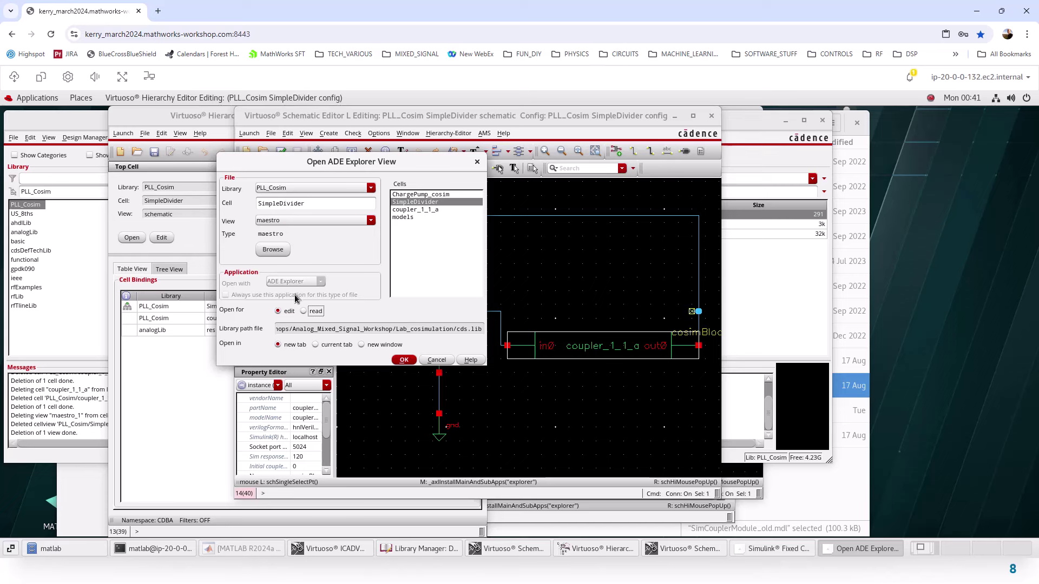
{"action": "left_click", "coordinate": [406, 360]}
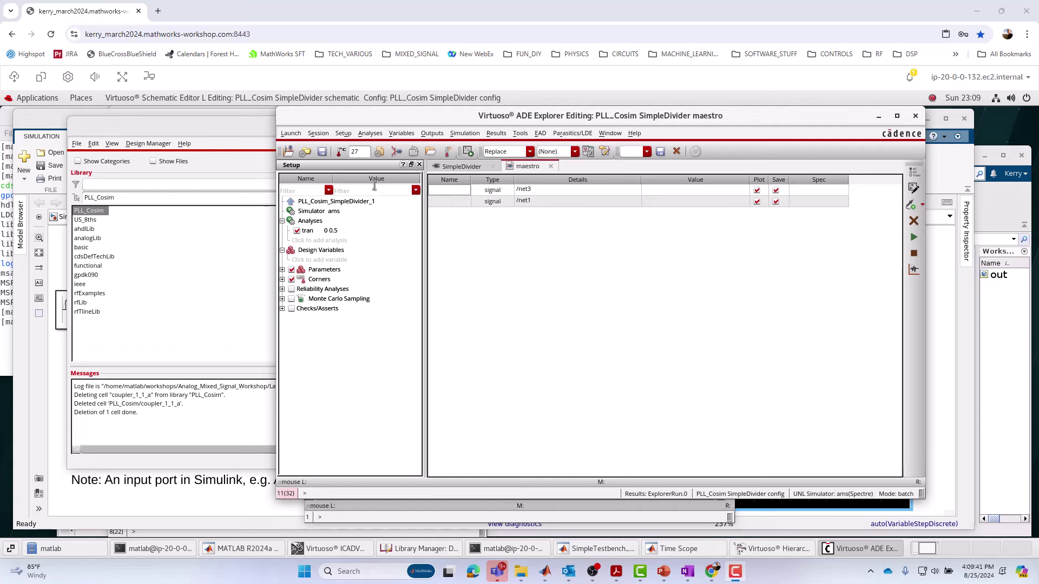
Set the ADE Explorer simulator to ams
{"action": "left_click", "coordinate": [344, 134]}
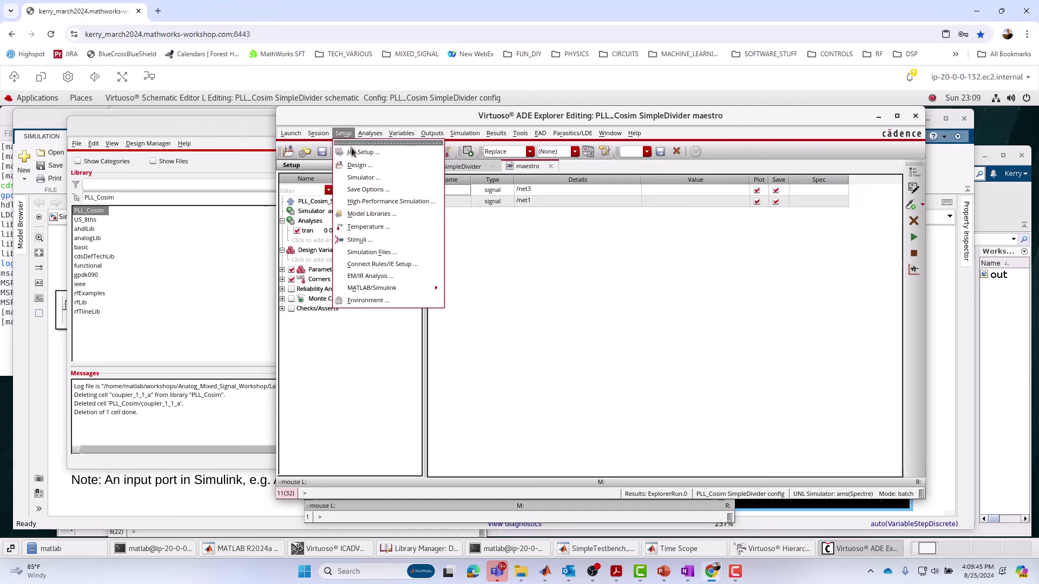
{"action": "left_click", "coordinate": [362, 179]}
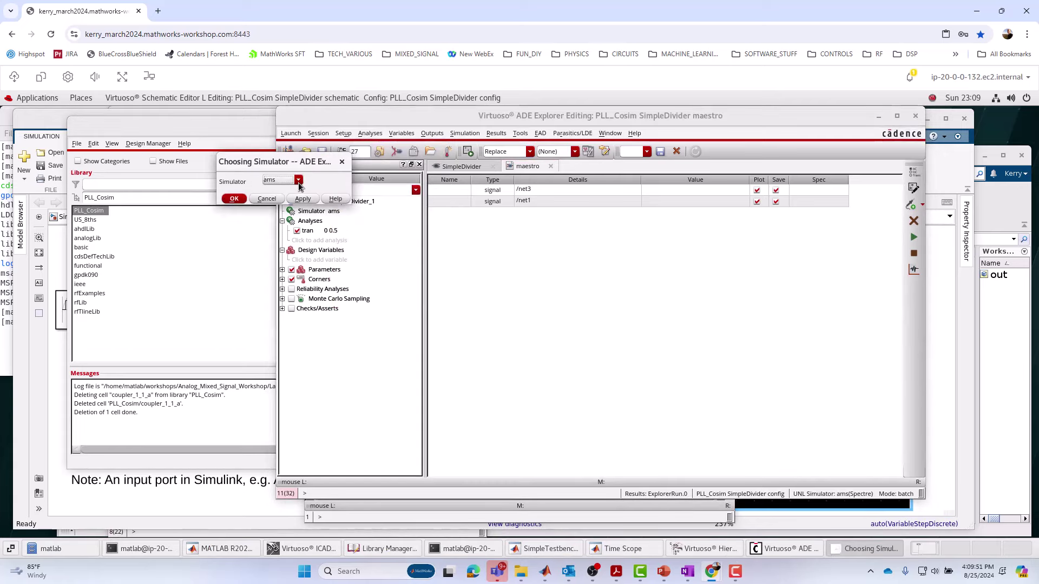
{"action": "left_click", "coordinate": [298, 181]}
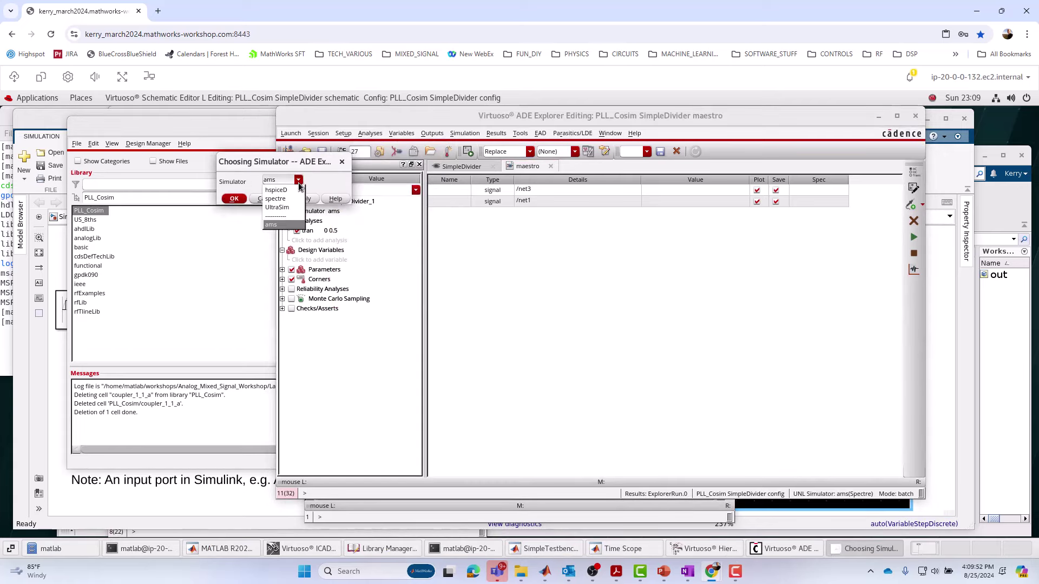
{"action": "left_click", "coordinate": [273, 224]}
{"action": "left_click", "coordinate": [234, 199]}
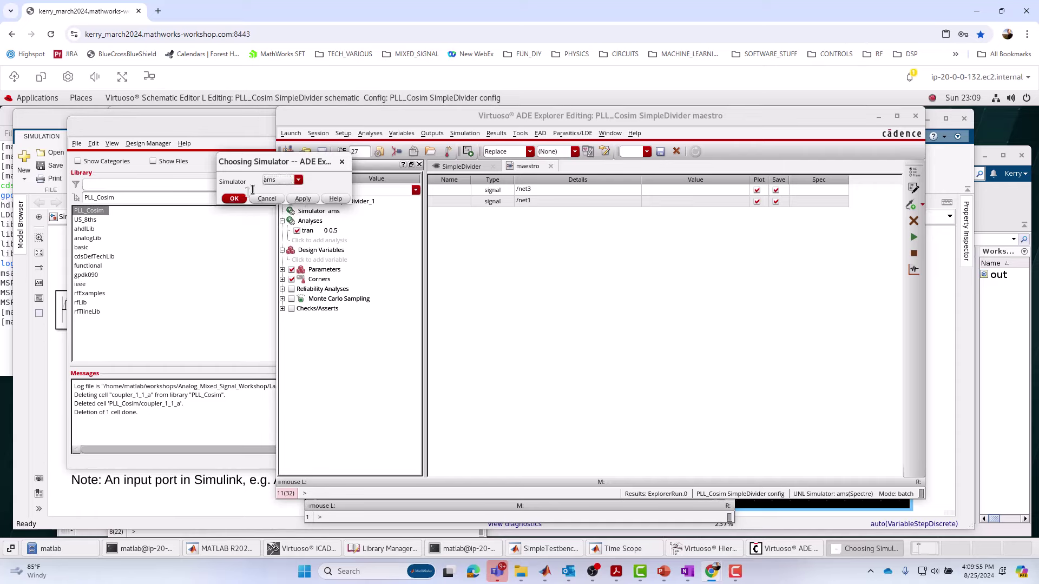
Load state1 from the state directory for SimpleDivider with every item under What to Load deselected
{"action": "left_click", "coordinate": [325, 136]}
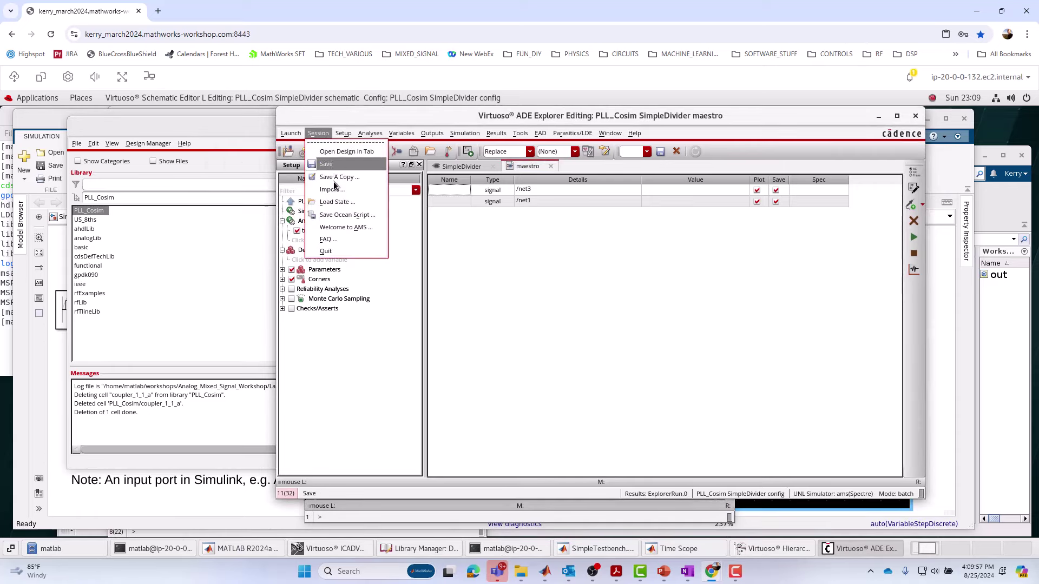
{"action": "left_click", "coordinate": [336, 208]}
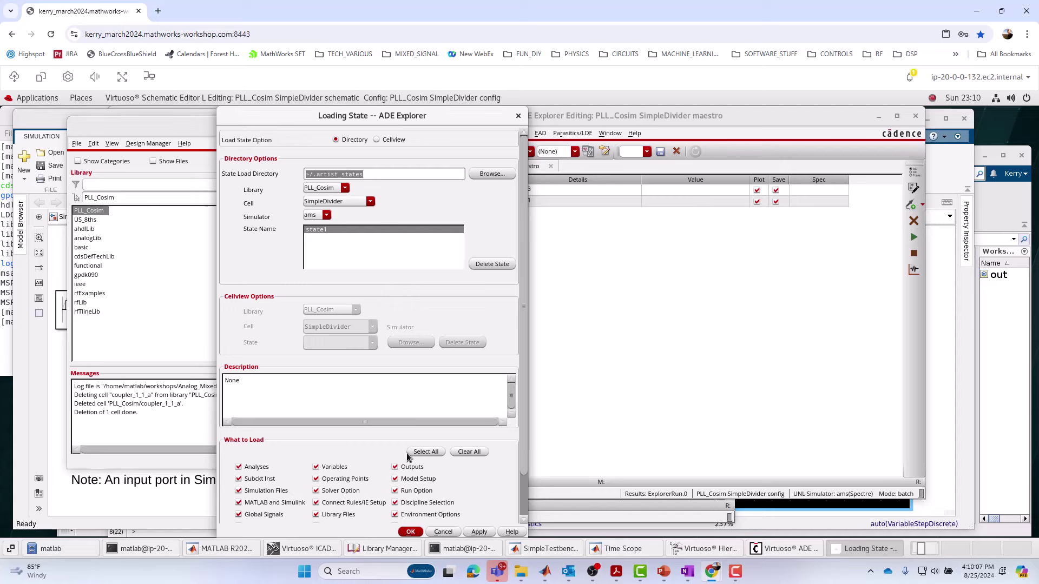
{"action": "left_click", "coordinate": [468, 453]}
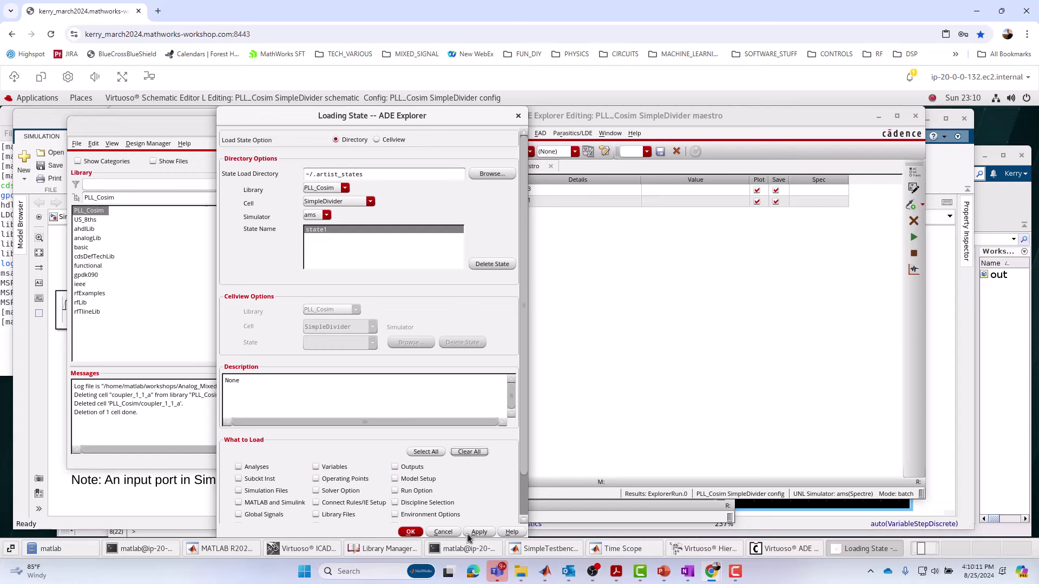
{"action": "left_click", "coordinate": [410, 533]}
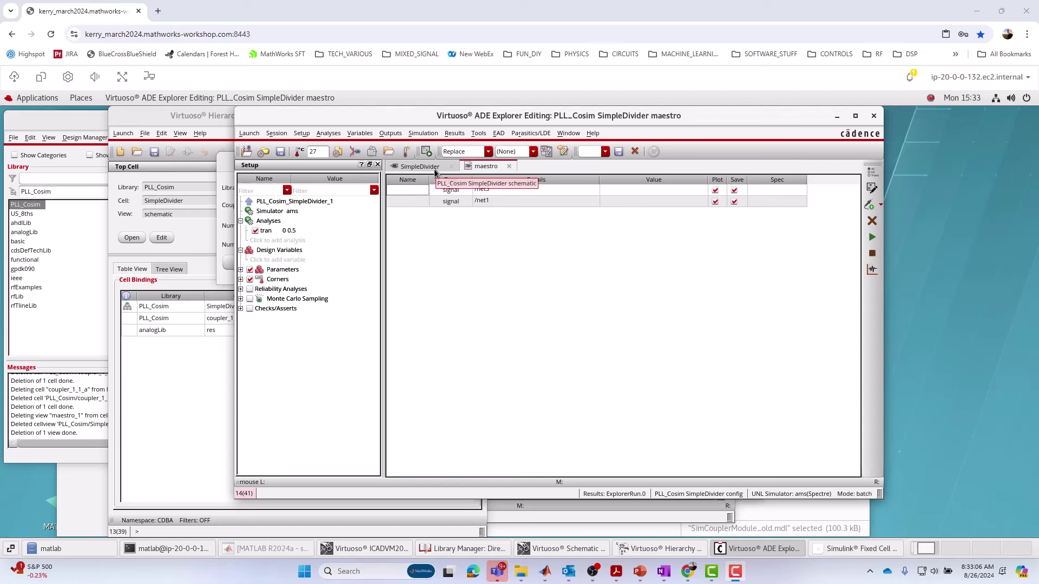
{"action": "left_click", "coordinate": [421, 134]}
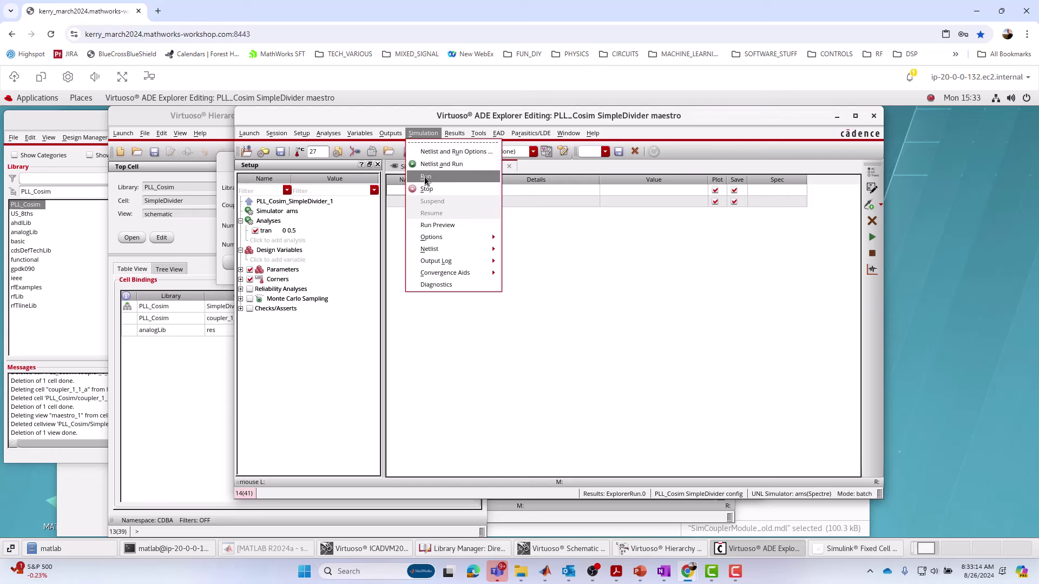
{"action": "left_click", "coordinate": [586, 236]}
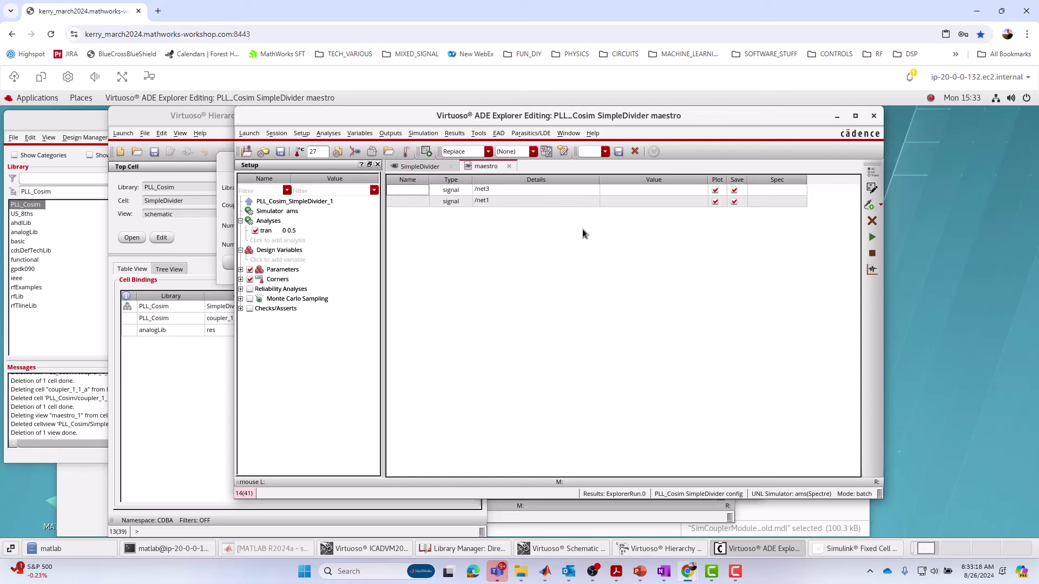
Switch to MATLAB, open the Simulink model SimpleTestbench.slx and move its window clear of the other windows
{"action": "left_click", "coordinate": [268, 548]}
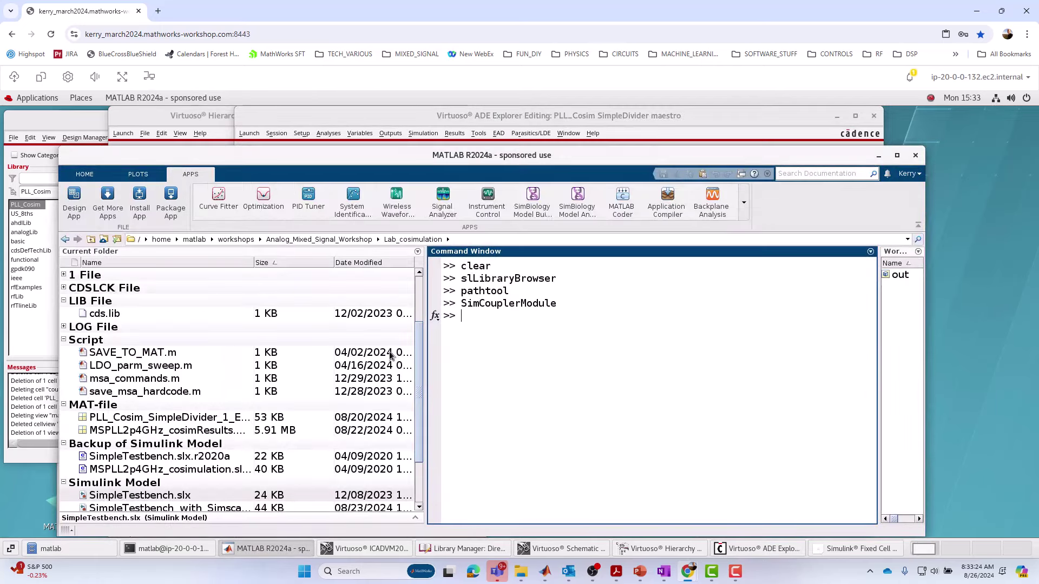
{"action": "left_click", "coordinate": [165, 496]}
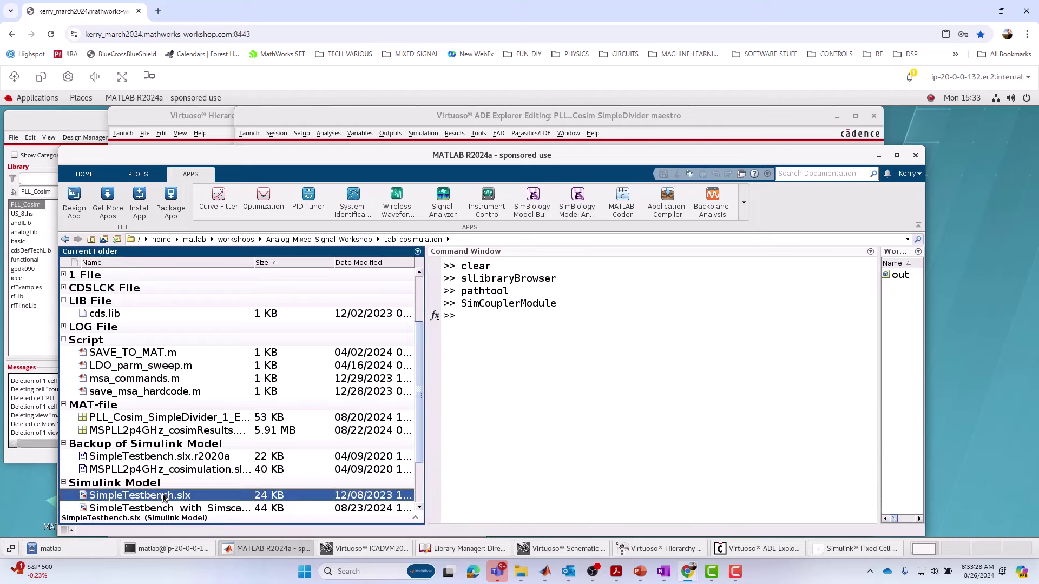
{"action": "double_click", "coordinate": [165, 496]}
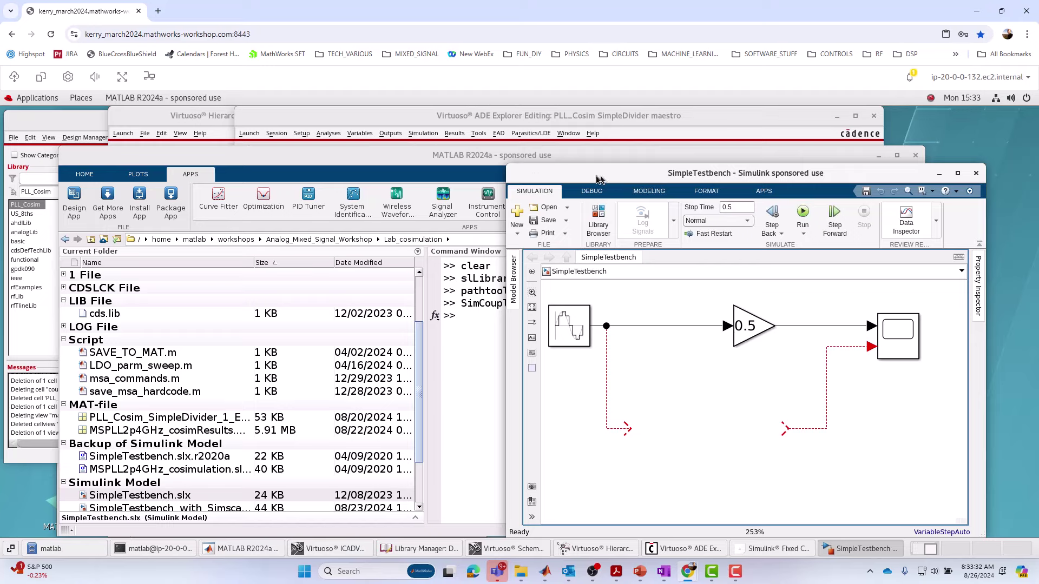
{"action": "left_click_drag", "start_coordinate": [598, 177], "coordinate": [110, 118]}
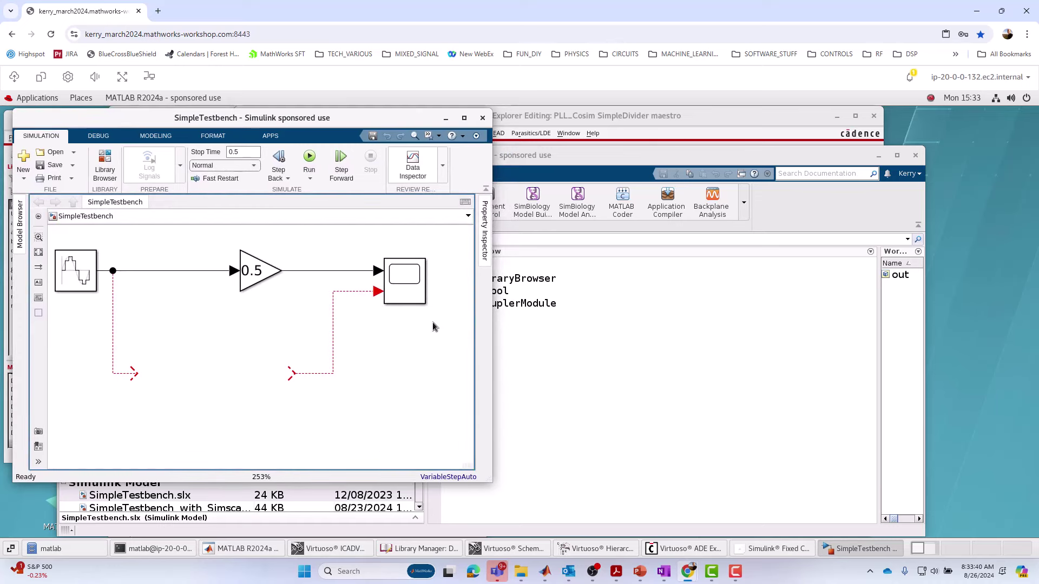
Open the SimCouplerModule library from the MATLAB command line and arrange it beside the SimpleTestbench model, with MATLAB minimized
{"action": "left_click", "coordinate": [611, 332]}
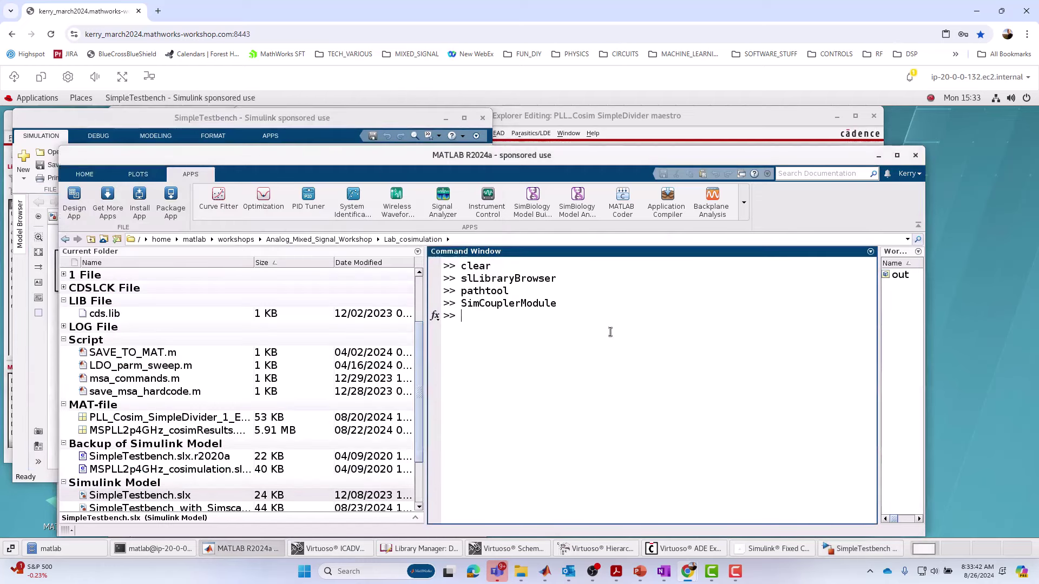
{"action": "key", "text": "Up"}
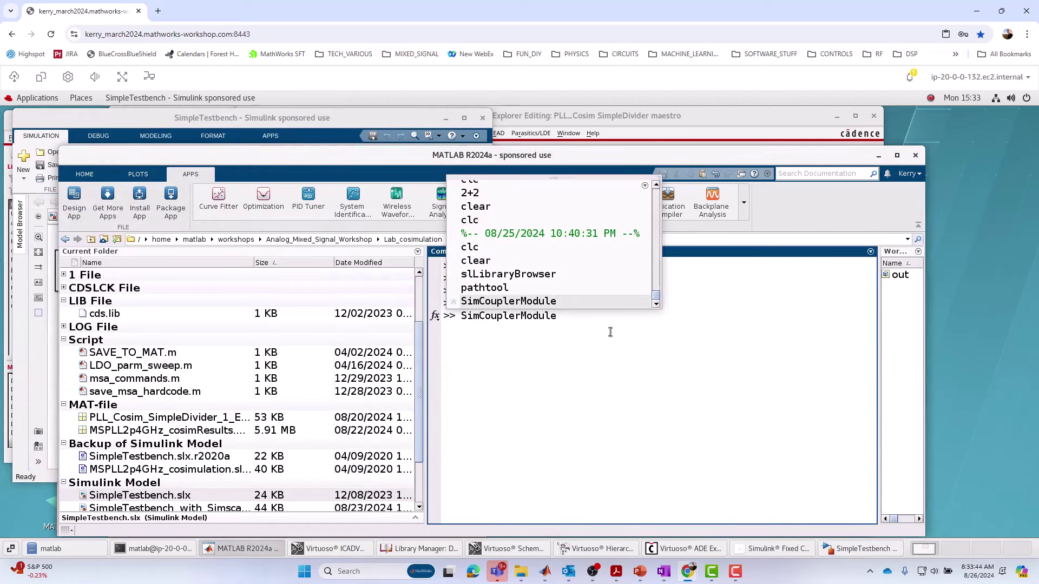
{"action": "key", "text": "Return"}
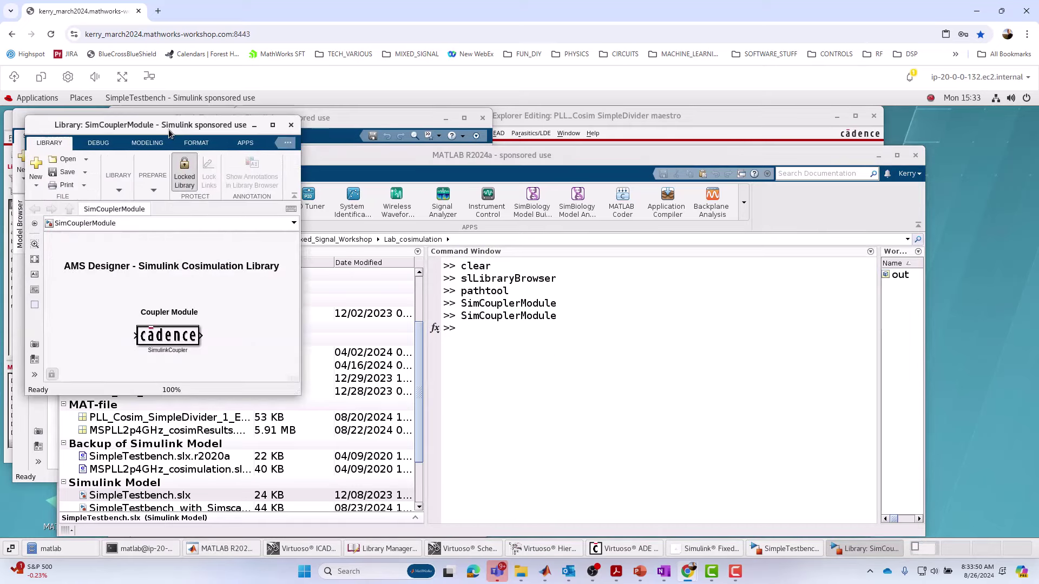
{"action": "left_click_drag", "start_coordinate": [168, 128], "coordinate": [847, 153]}
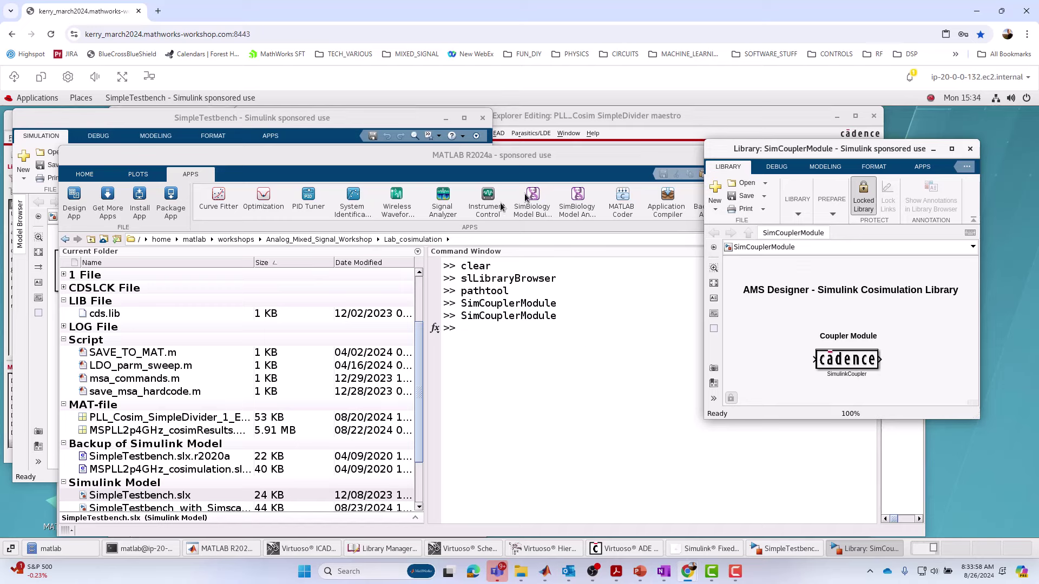
{"action": "left_click_drag", "start_coordinate": [840, 150], "coordinate": [846, 160]}
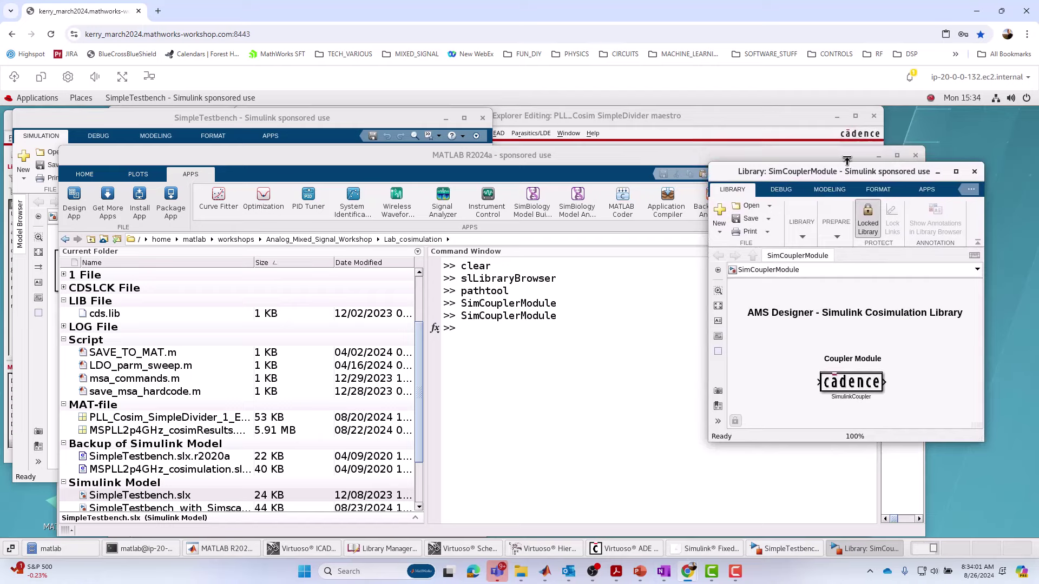
{"action": "left_click", "coordinate": [878, 157]}
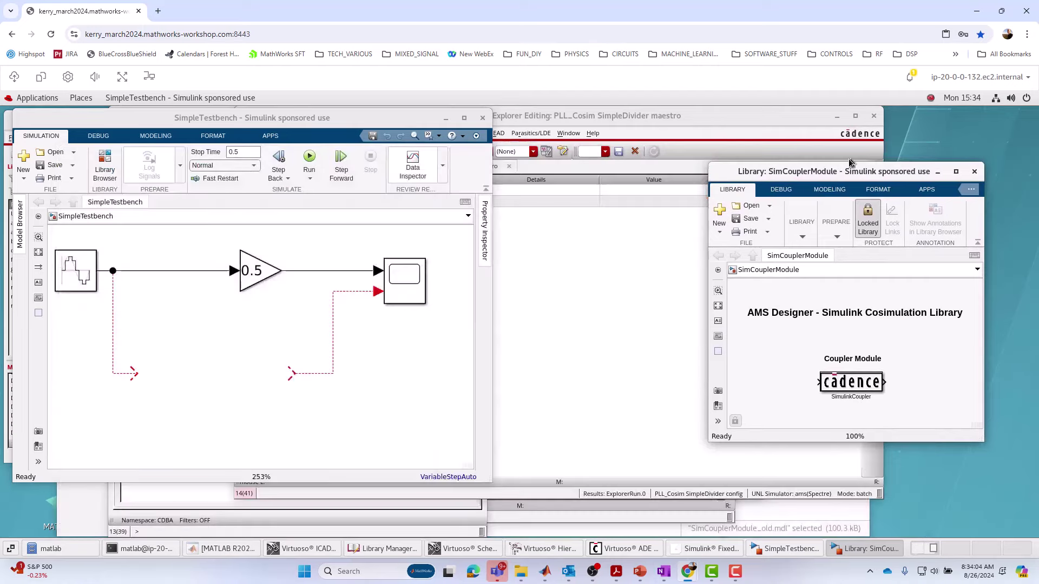
Insert the SimulinkCoupler block between the two open wire ends in SimpleTestbench and review its block parameters without changing them
{"action": "double_click", "coordinate": [847, 385]}
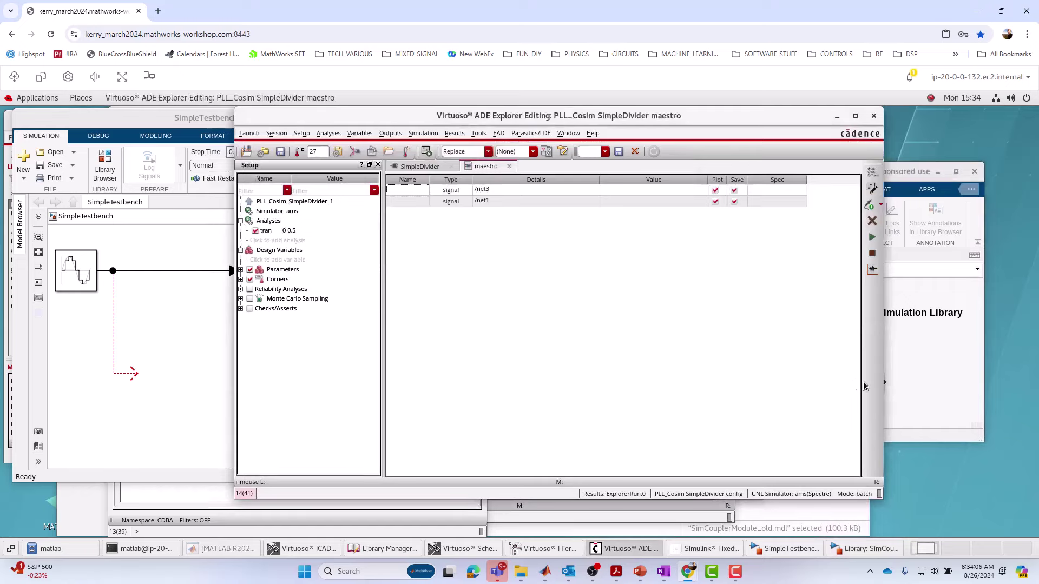
{"action": "left_click", "coordinate": [930, 369]}
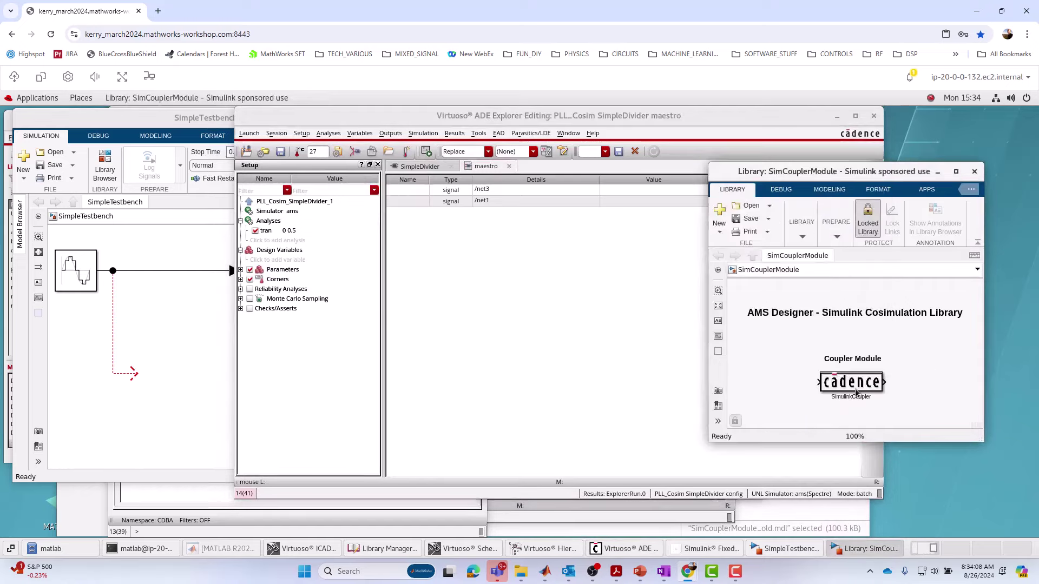
{"action": "left_click_drag", "start_coordinate": [850, 391], "coordinate": [179, 428]}
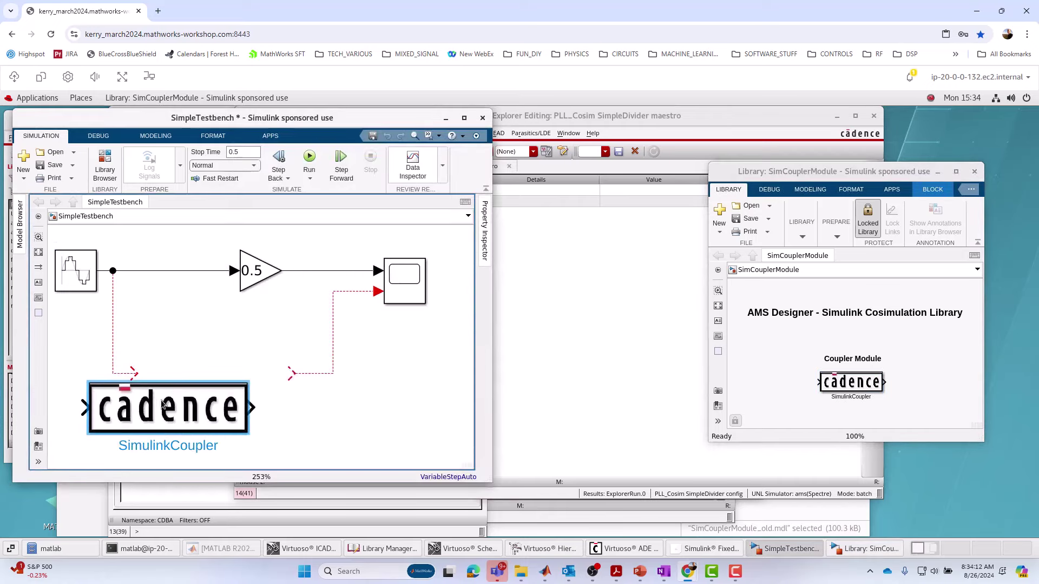
{"action": "left_click_drag", "start_coordinate": [193, 383], "coordinate": [200, 377]}
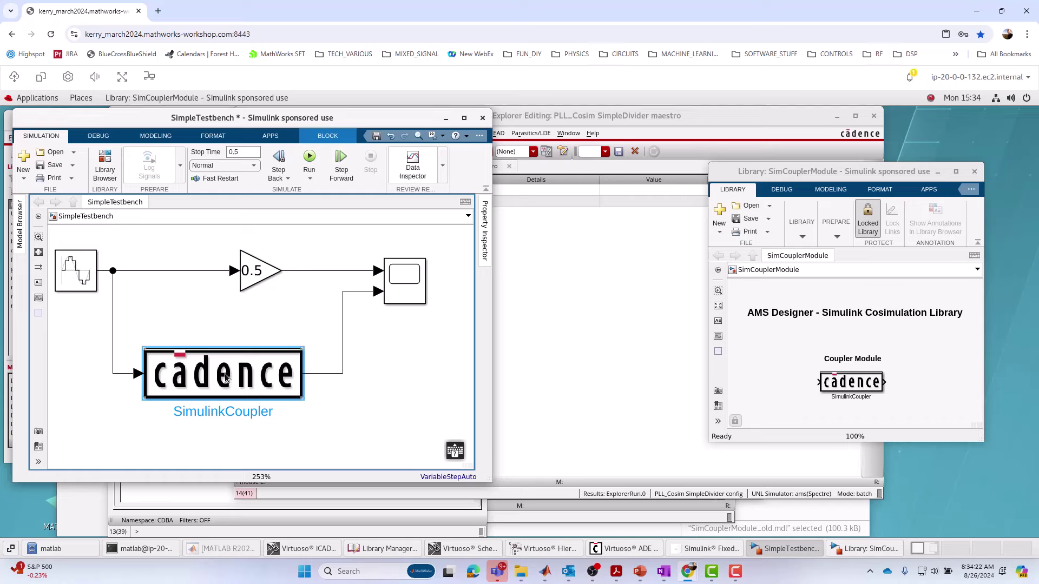
{"action": "double_click", "coordinate": [226, 377]}
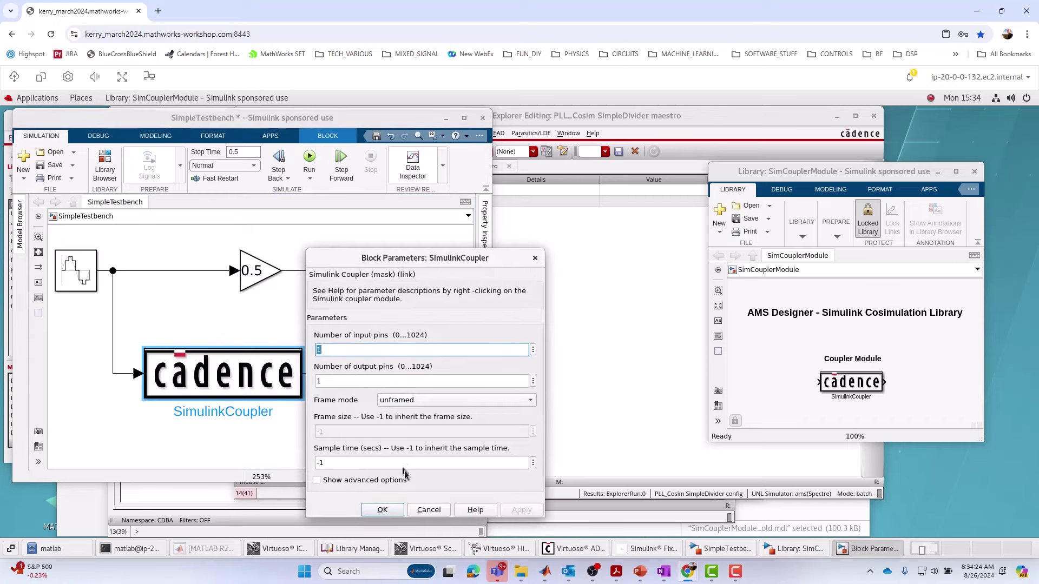
{"action": "left_click", "coordinate": [427, 511]}
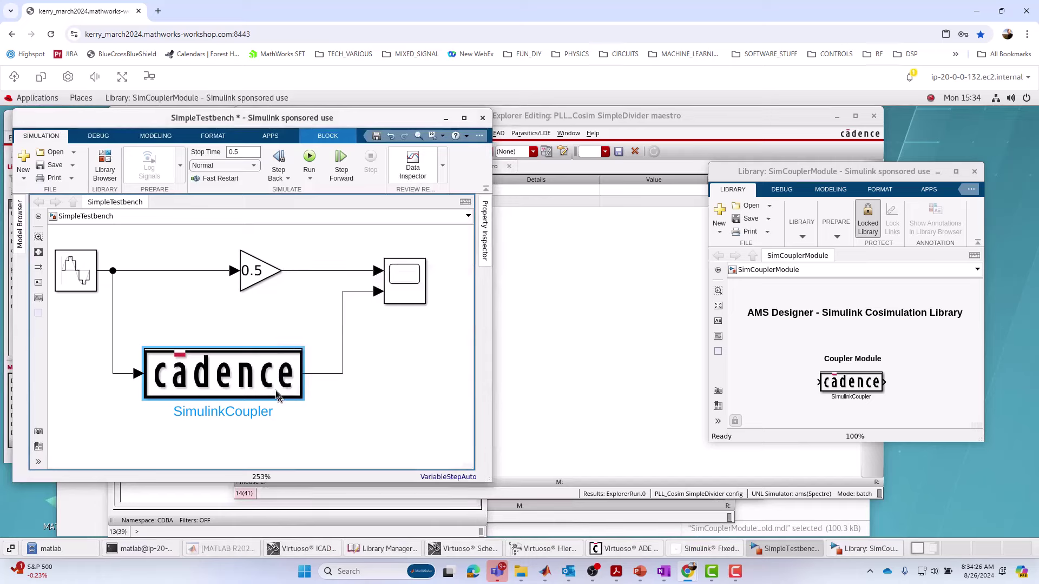
Delete the SimulinkCoupler block from SimpleTestbench and close the SimCouplerModule library
{"action": "key", "text": "Delete"}
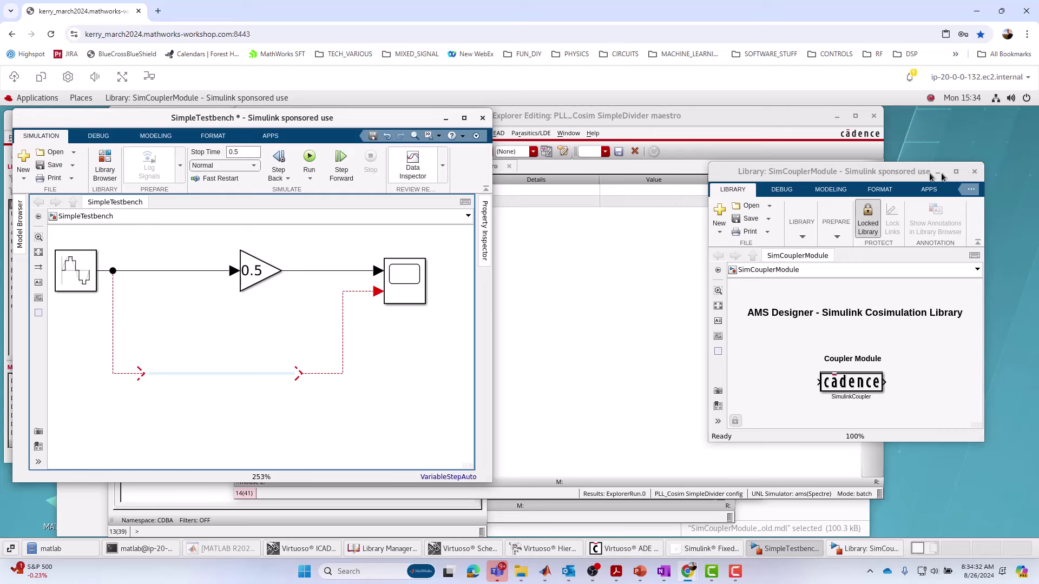
{"action": "left_click", "coordinate": [976, 172]}
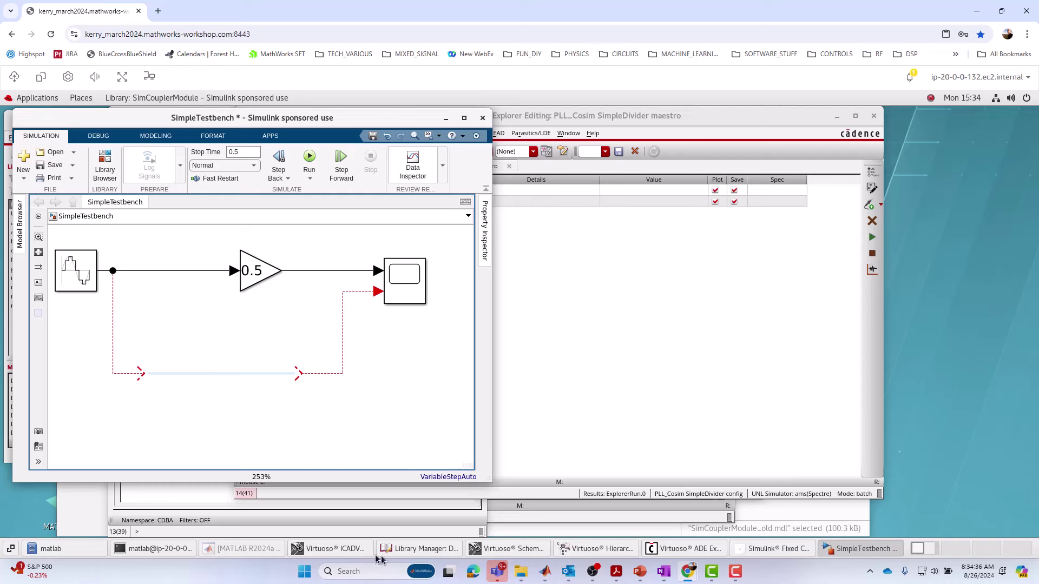
Return to MATLAB and open the search path settings with the pathtool command
{"action": "left_click", "coordinate": [273, 549]}
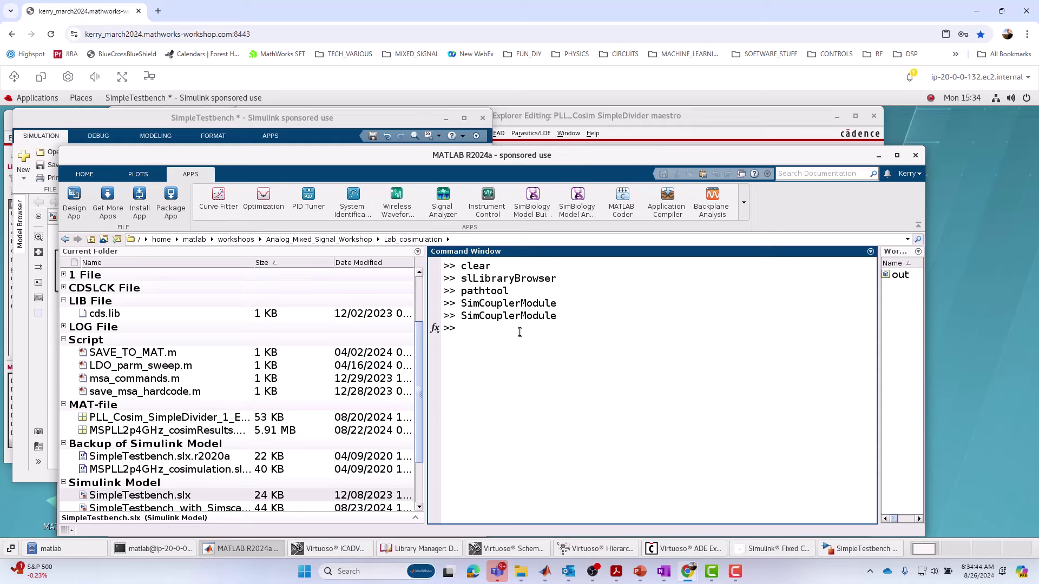
{"action": "type", "text": "pathtool"}
{"action": "key", "text": "Return"}
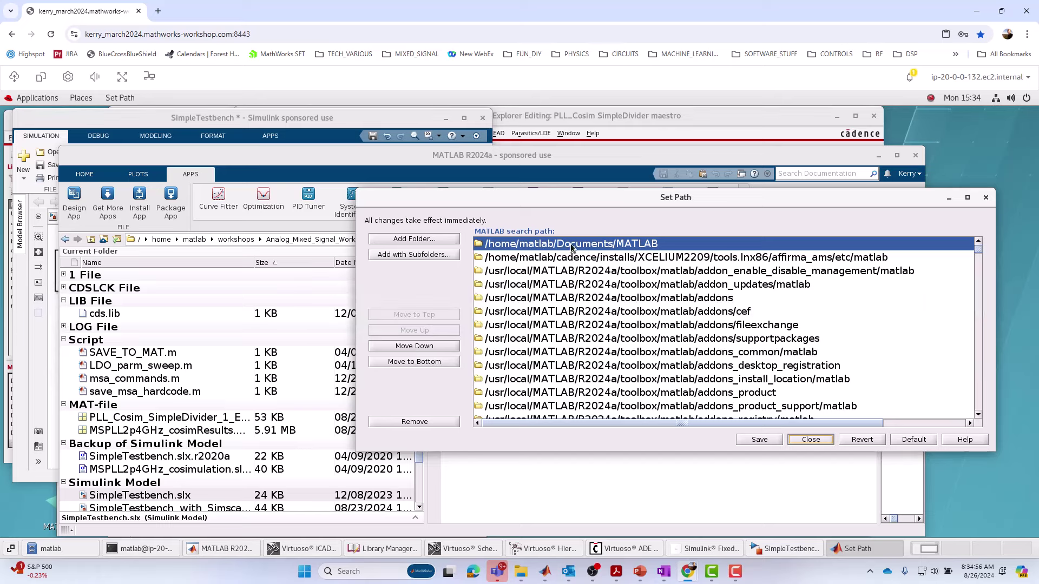
Check the XCELIUM2209 affirma_ams/etc/matlab folder entry in the MATLAB search path, then close the path settings
{"action": "left_click", "coordinate": [597, 259]}
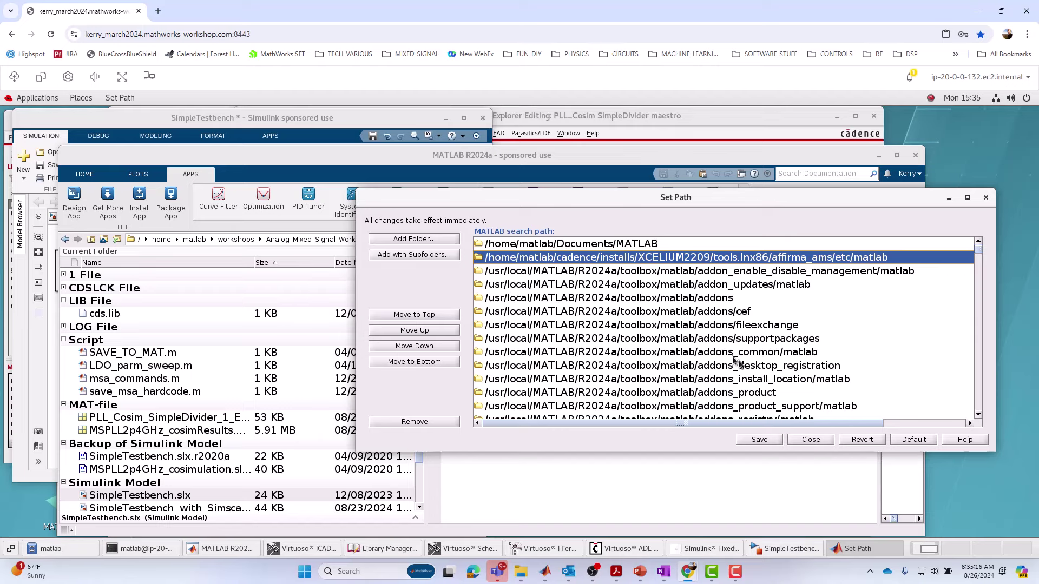
{"action": "left_click", "coordinate": [808, 441]}
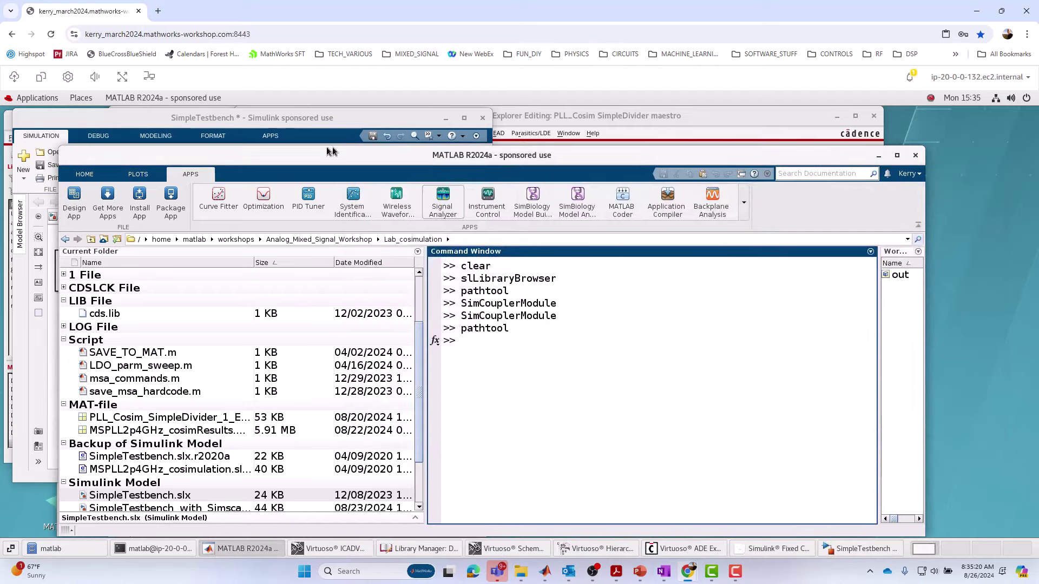
Search the home folder for SimCouplerModule to locate the library files, and close the file browser
{"action": "left_click", "coordinate": [36, 99]}
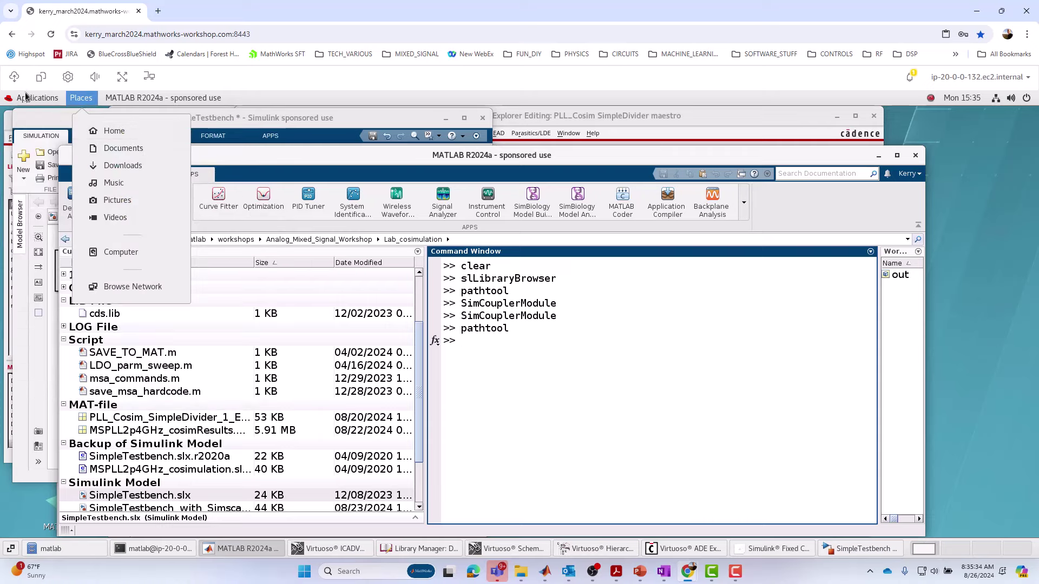
{"action": "left_click", "coordinate": [143, 157]}
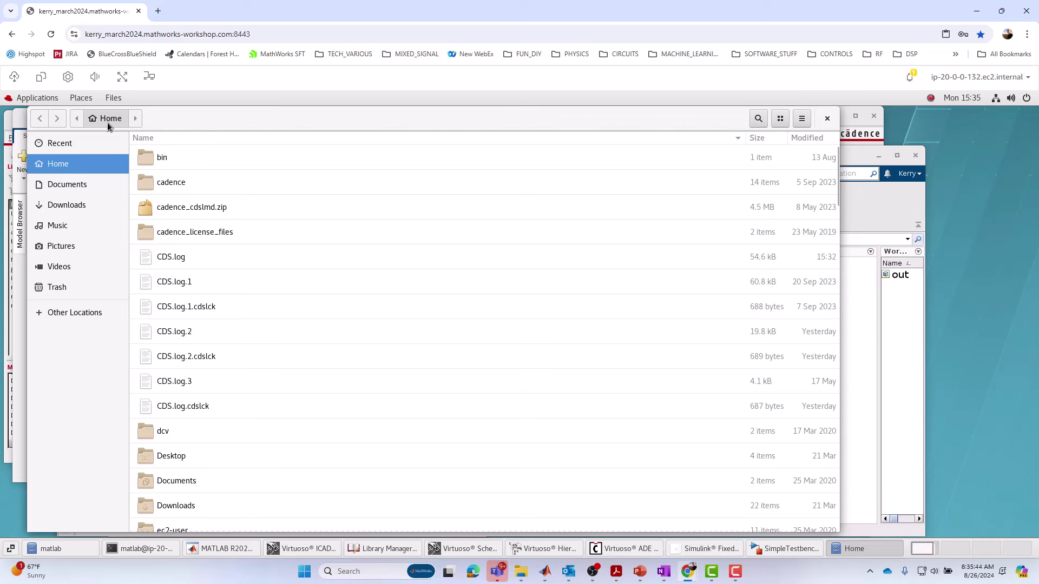
{"action": "left_click", "coordinate": [758, 120]}
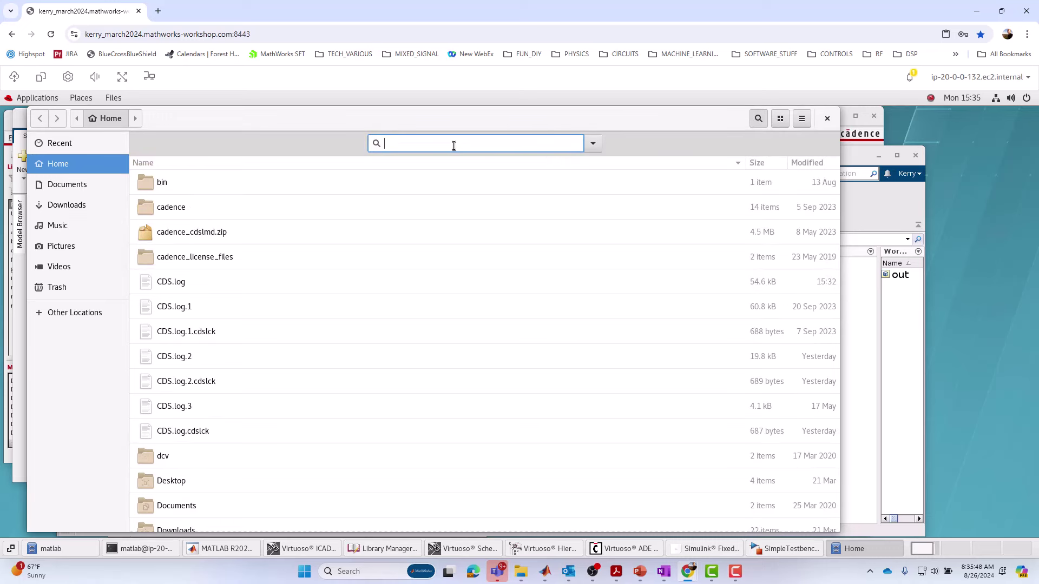
{"action": "type", "text": "SimCou"}
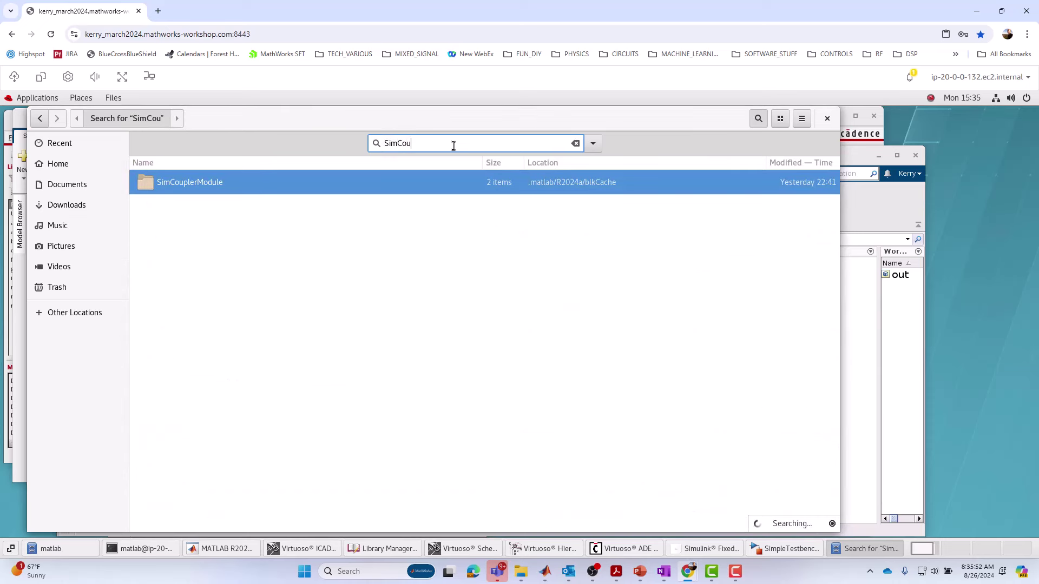
{"action": "type", "text": "plerMo"}
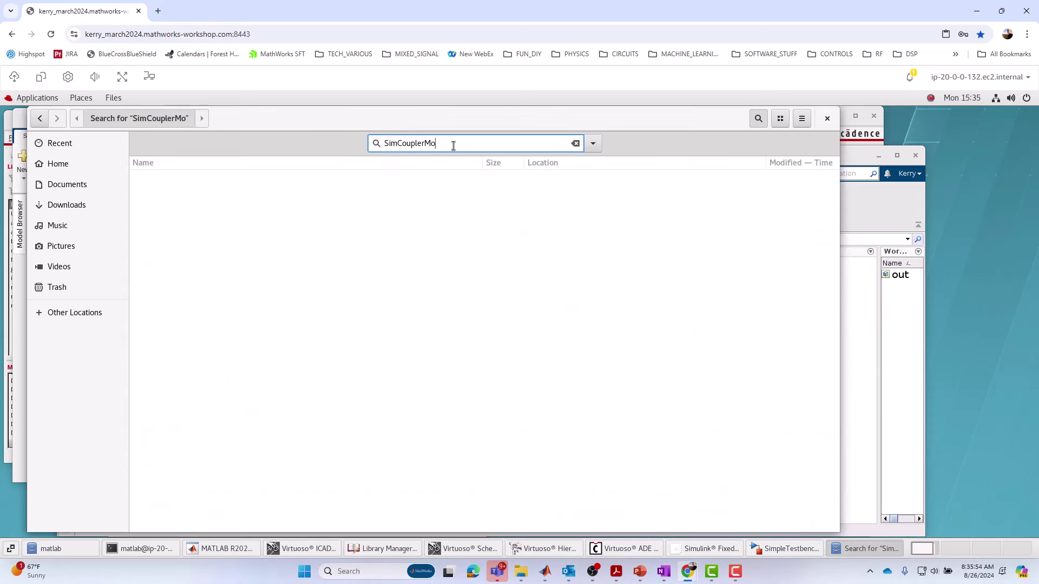
{"action": "type", "text": "dule"}
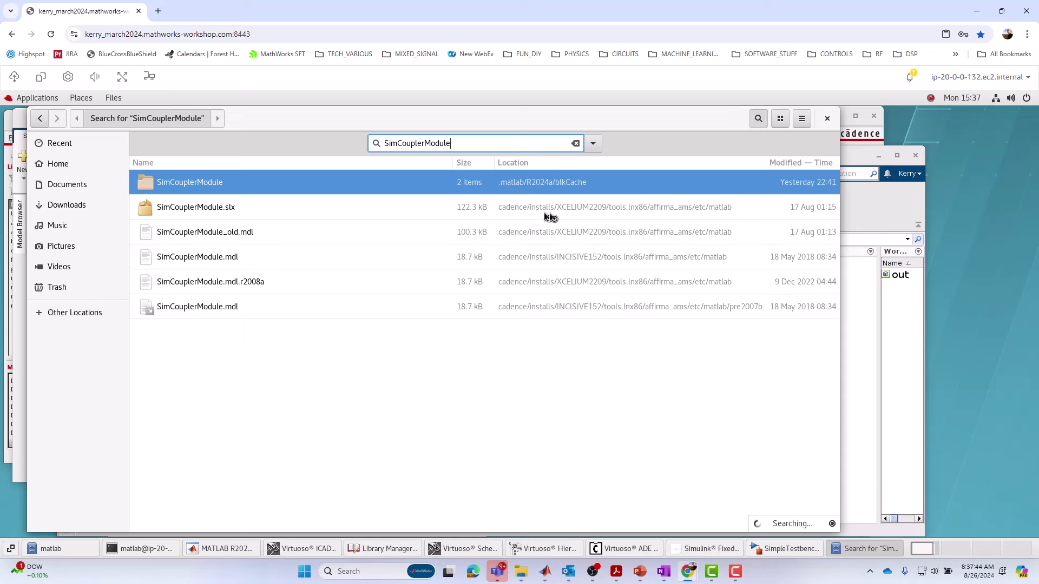
{"action": "left_click", "coordinate": [827, 119]}
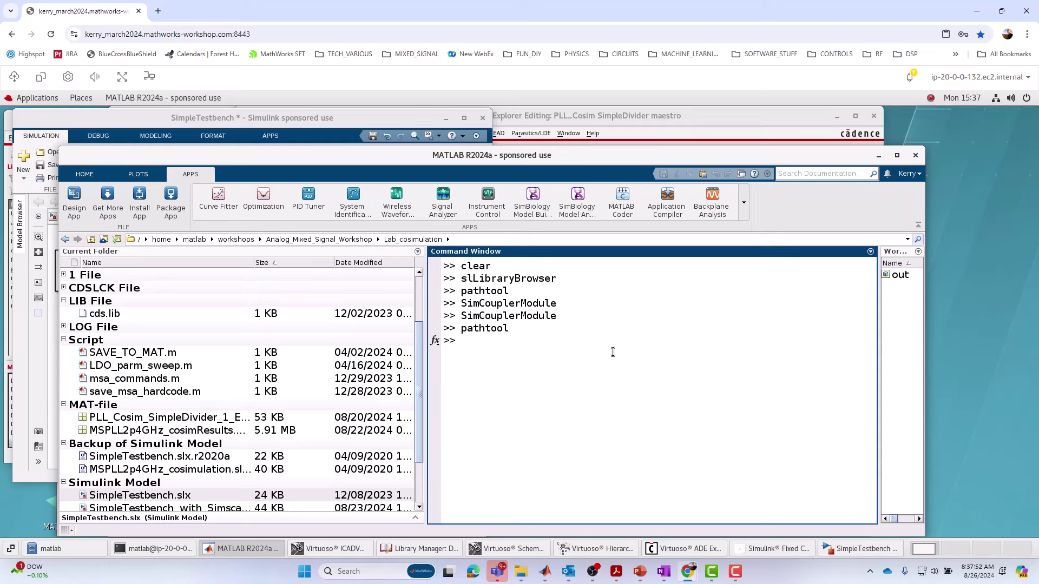
Reopen the SimCouplerModule library from the MATLAB command line and move it clear of the SimpleTestbench model
{"action": "key", "text": "Up"}
{"action": "key", "text": "Up"}
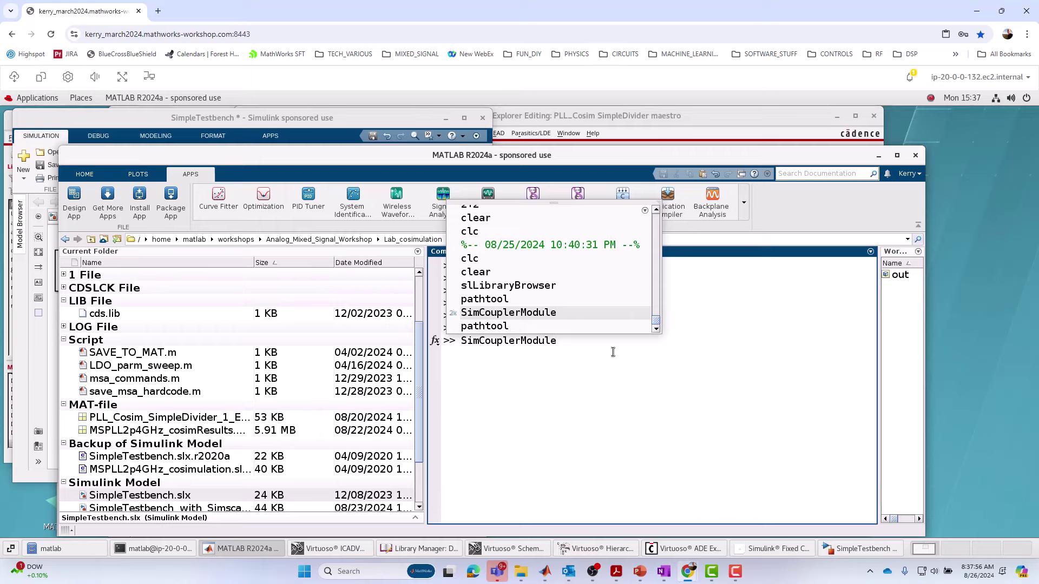
{"action": "key", "text": "Return"}
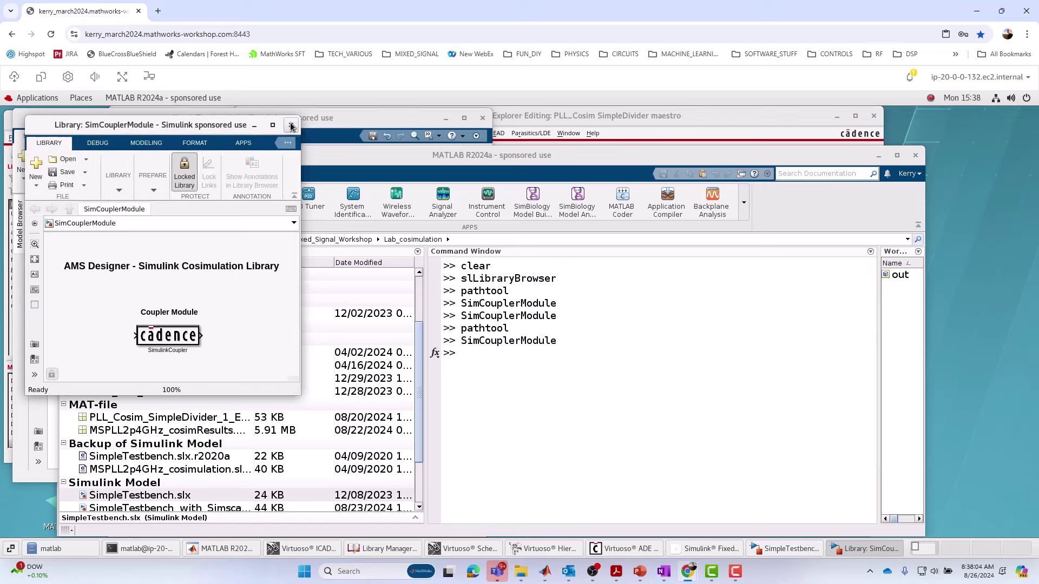
{"action": "left_click", "coordinate": [157, 344]}
{"action": "right_click", "coordinate": [158, 344]}
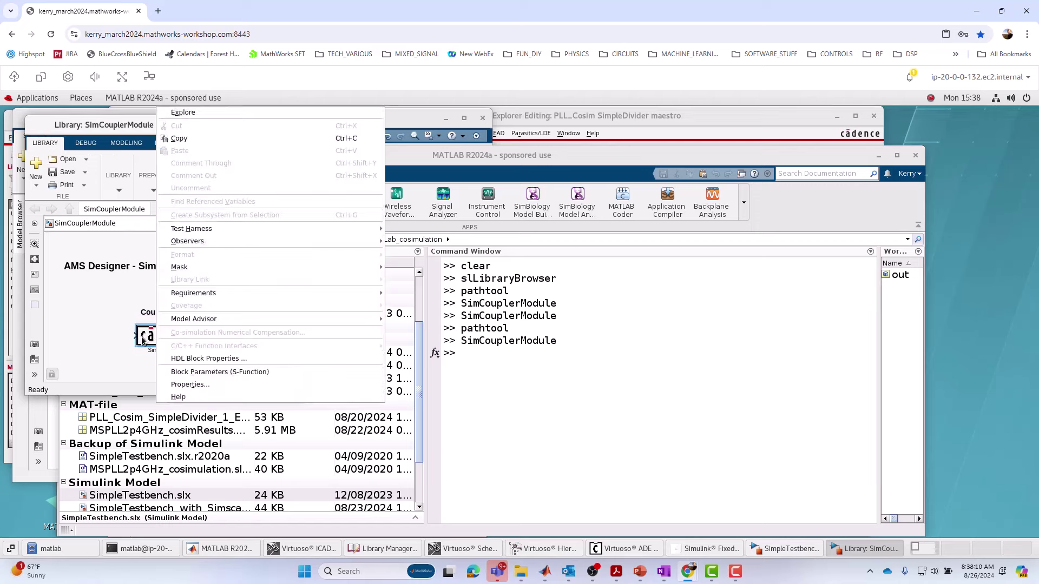
{"action": "left_click", "coordinate": [103, 313]}
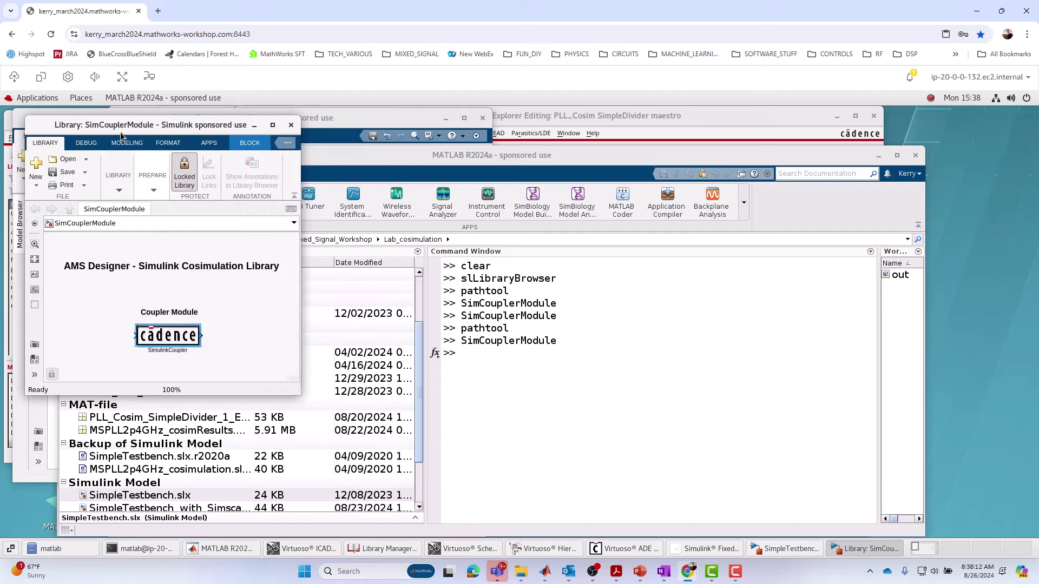
{"action": "left_click_drag", "start_coordinate": [120, 125], "coordinate": [857, 311]}
{"action": "left_click_drag", "start_coordinate": [842, 237], "coordinate": [840, 232]}
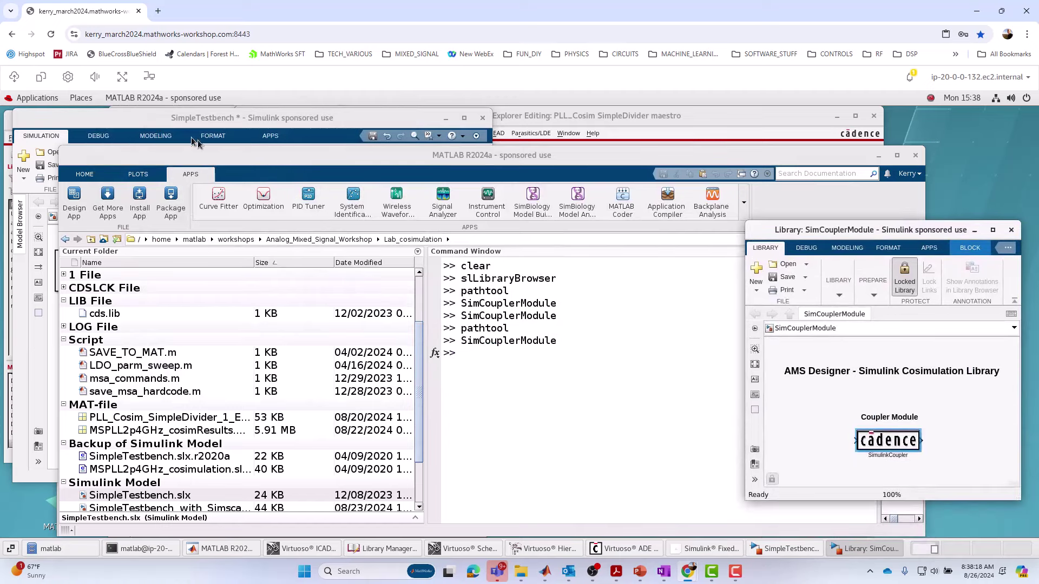
Close the SimCouplerModule library and show the Library Browser inside the SimpleTestbench model
{"action": "left_click", "coordinate": [234, 120]}
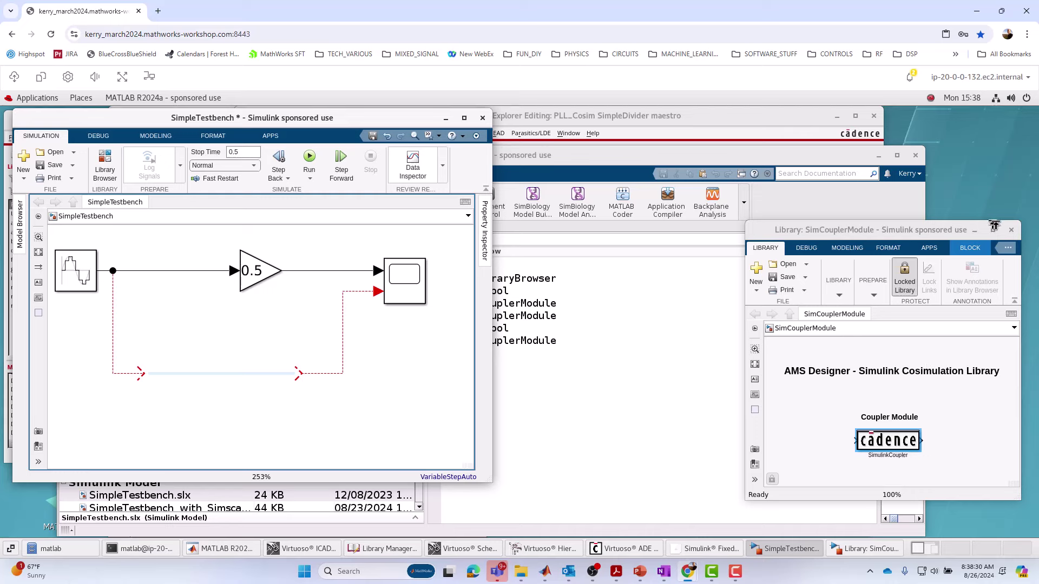
{"action": "left_click", "coordinate": [1012, 231]}
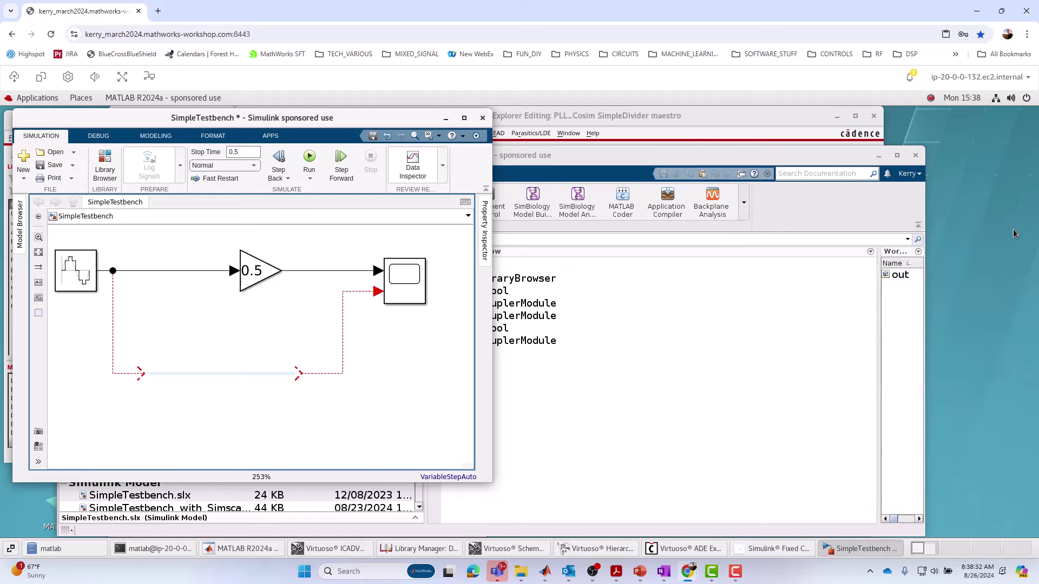
{"action": "left_click", "coordinate": [674, 379]}
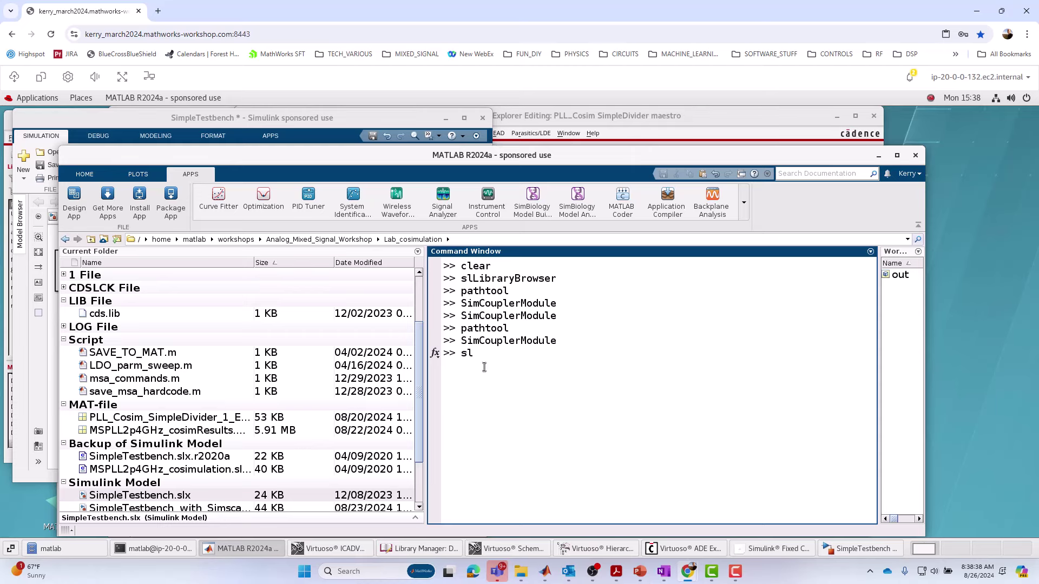
{"action": "left_click", "coordinate": [86, 117]}
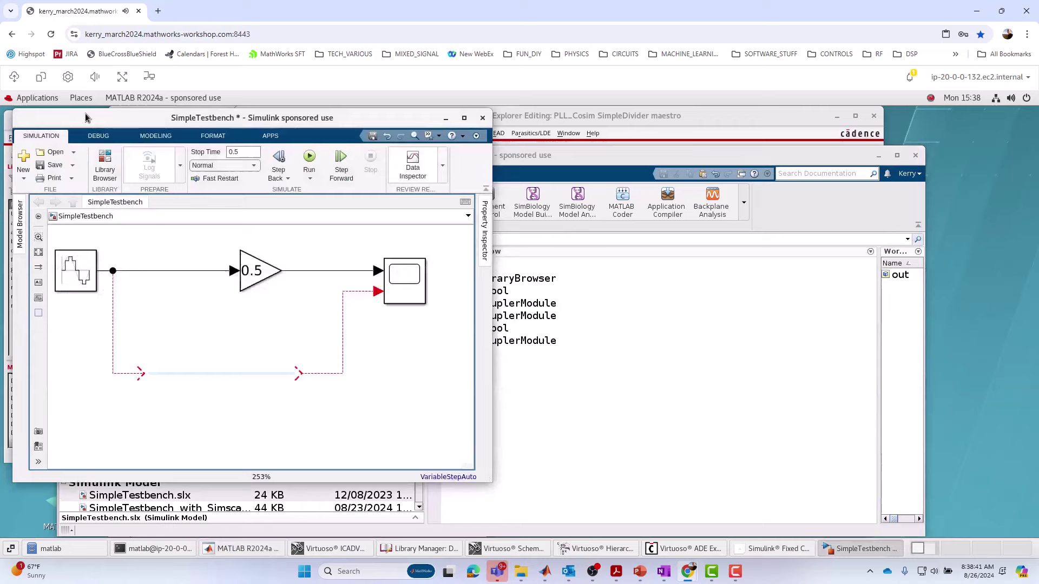
{"action": "left_click", "coordinate": [103, 166]}
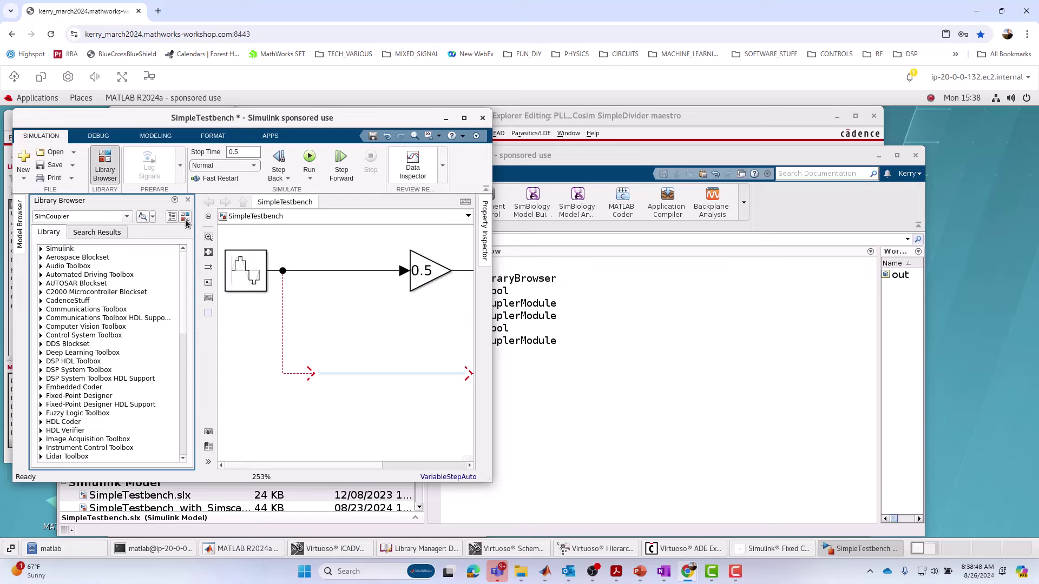
Review the slLibraryBrowser command in the MATLAB Command Window and return to the SimpleTestbench model
{"action": "left_click", "coordinate": [619, 408]}
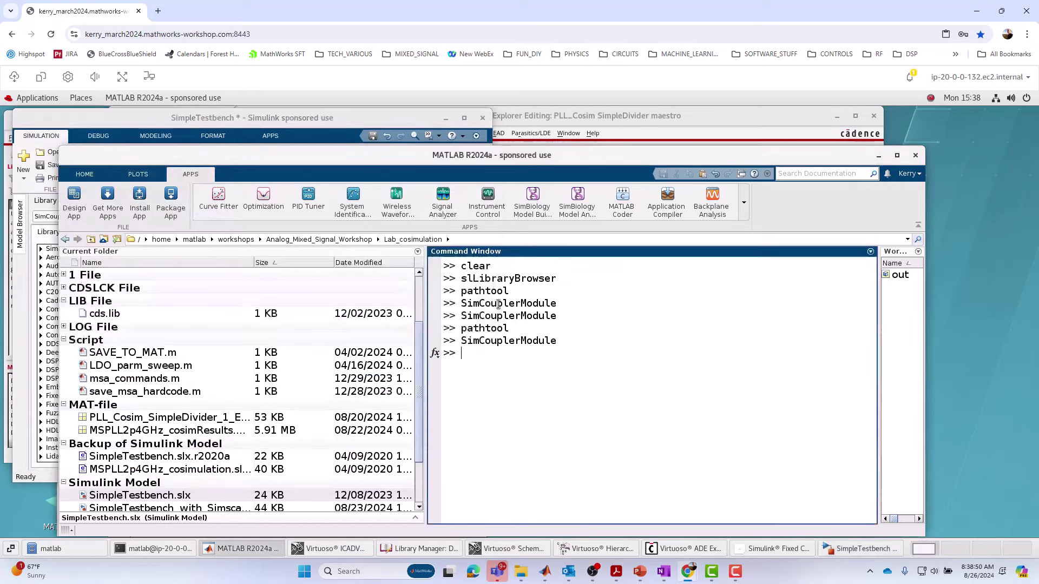
{"action": "double_click", "coordinate": [472, 278]}
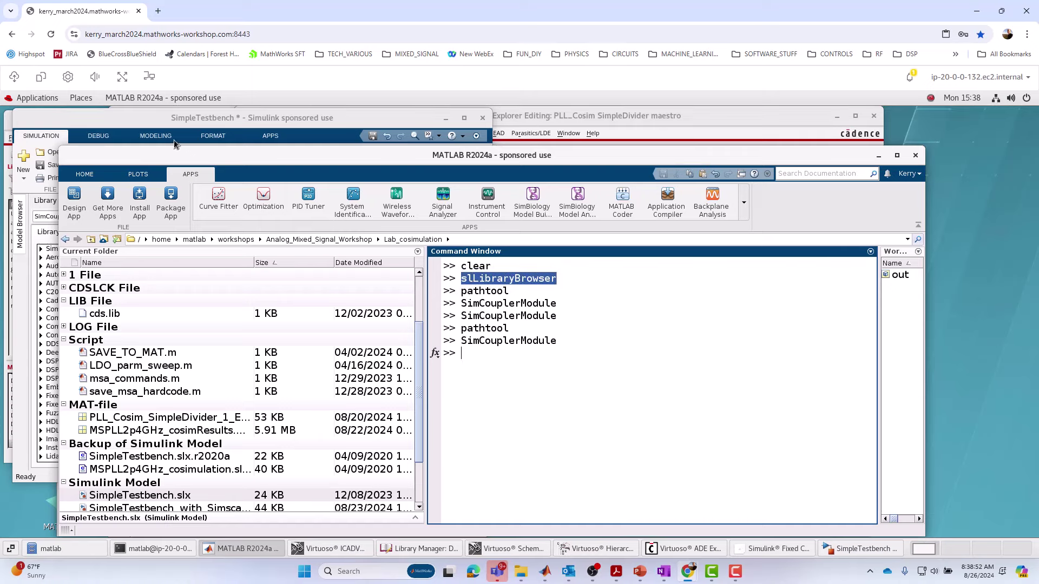
{"action": "left_click", "coordinate": [137, 122]}
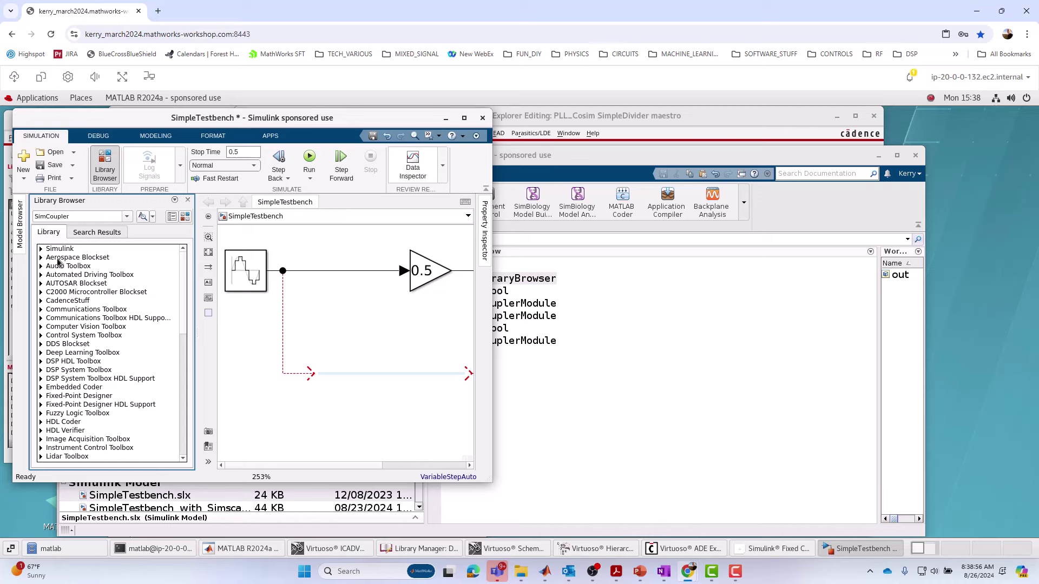
Expand the CadenceStuff library in the Library Browser and add its SimulinkCoupler block to SimpleTestbench
{"action": "left_click", "coordinate": [59, 250]}
{"action": "left_click", "coordinate": [61, 310]}
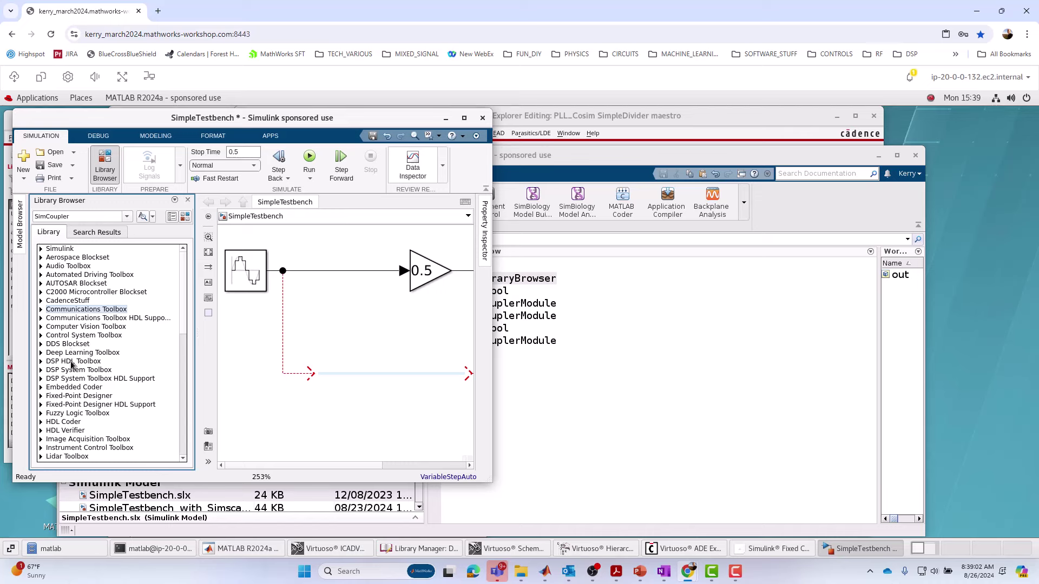
{"action": "left_click", "coordinate": [64, 302]}
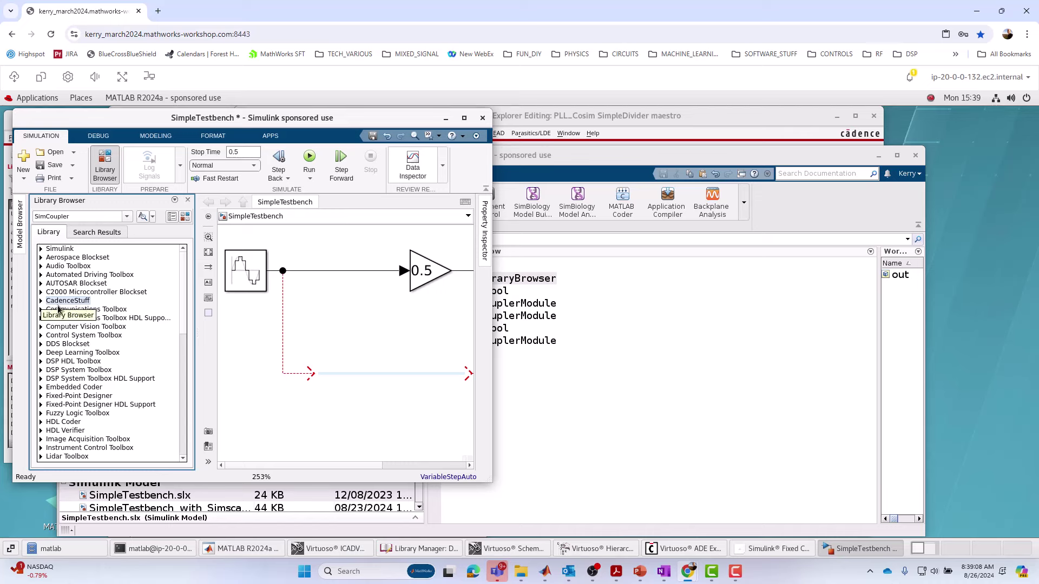
{"action": "left_click", "coordinate": [41, 302]}
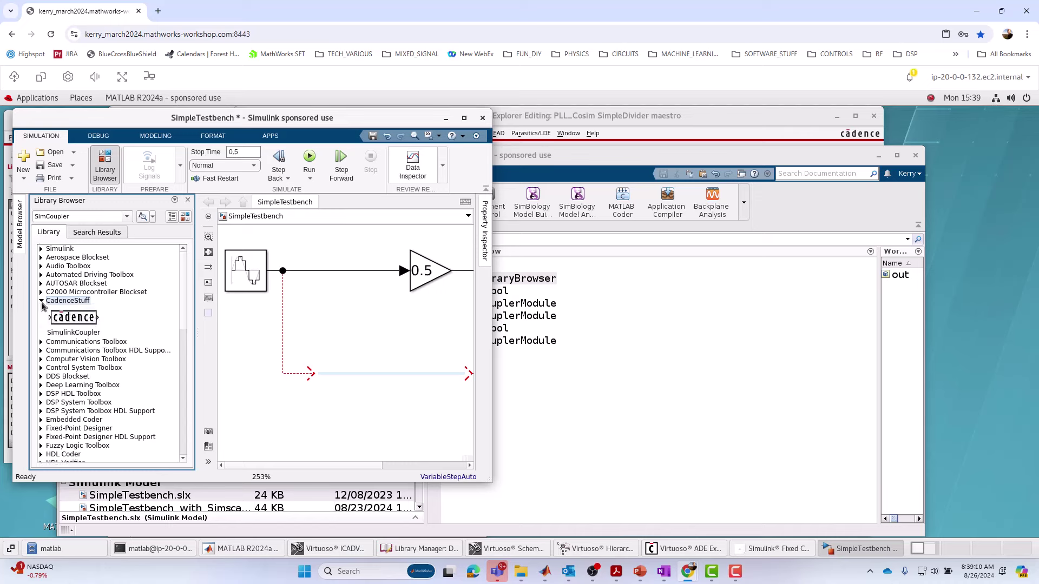
{"action": "double_click", "coordinate": [72, 302]}
{"action": "double_click", "coordinate": [72, 302]}
{"action": "right_click", "coordinate": [73, 322]}
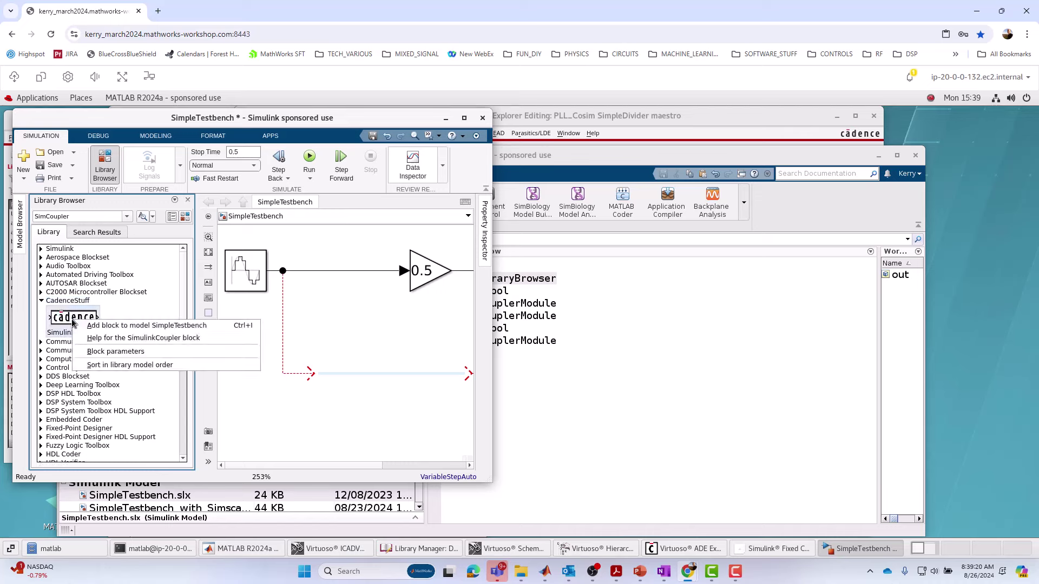
{"action": "left_click", "coordinate": [117, 326]}
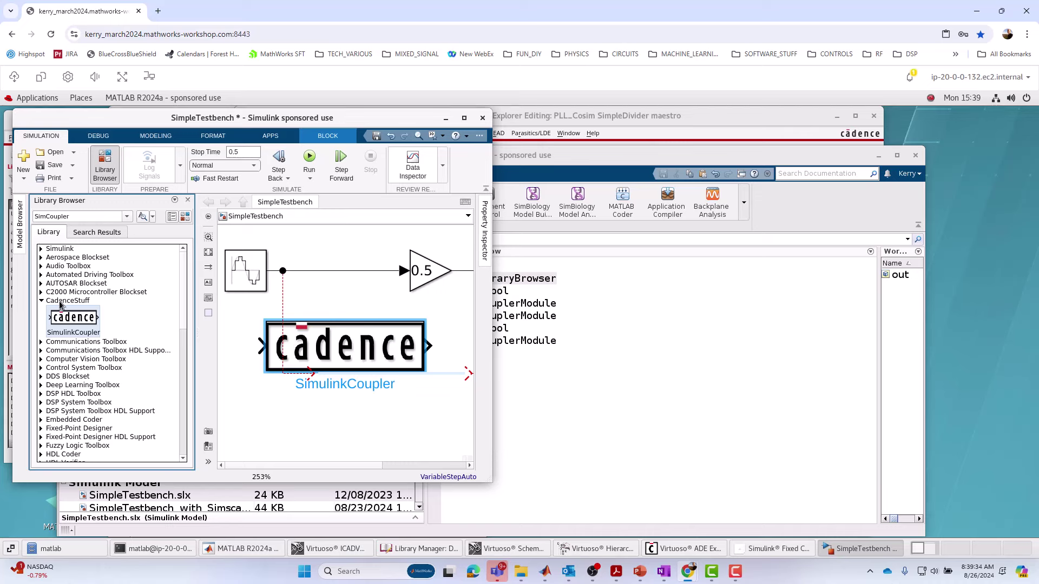
Switch MATLAB's current folder to /home/matlab/cadence/installs/XCELIUM2209/tools.lnx86/affirma_ams/etc/matlab and open slblocks.m
{"action": "left_click", "coordinate": [577, 405]}
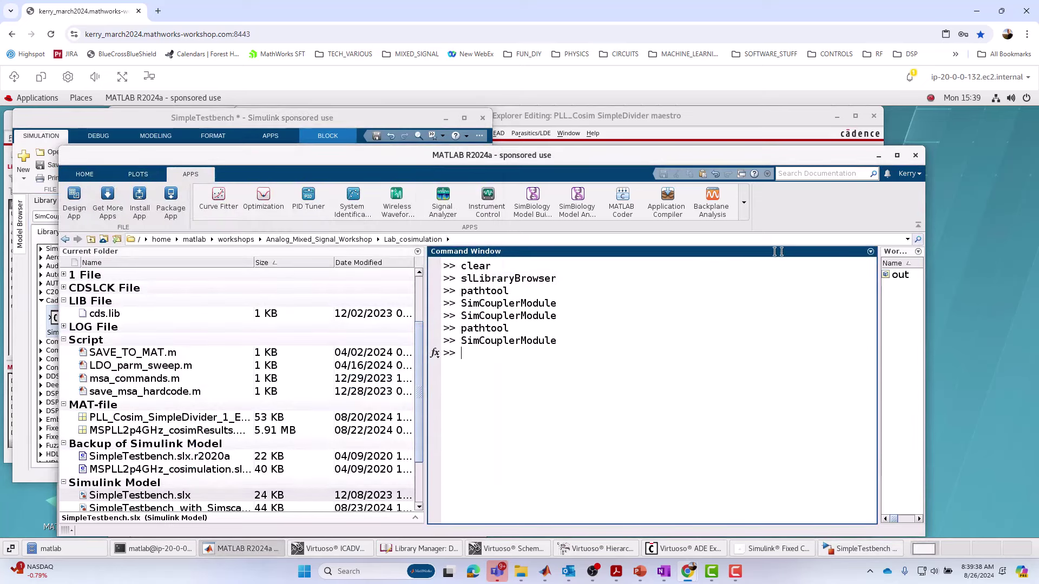
{"action": "left_click", "coordinate": [908, 240]}
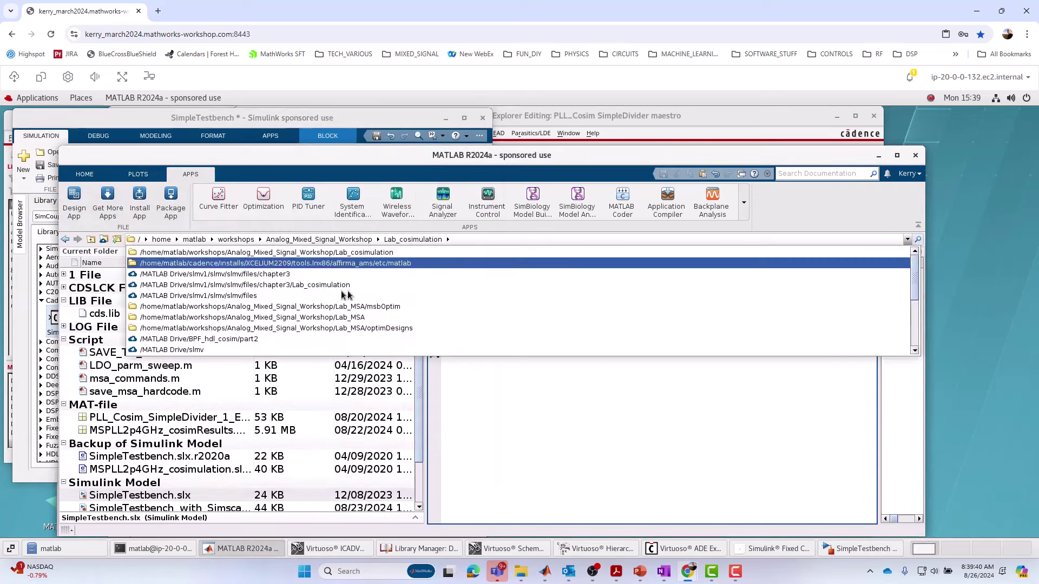
{"action": "left_click", "coordinate": [286, 264]}
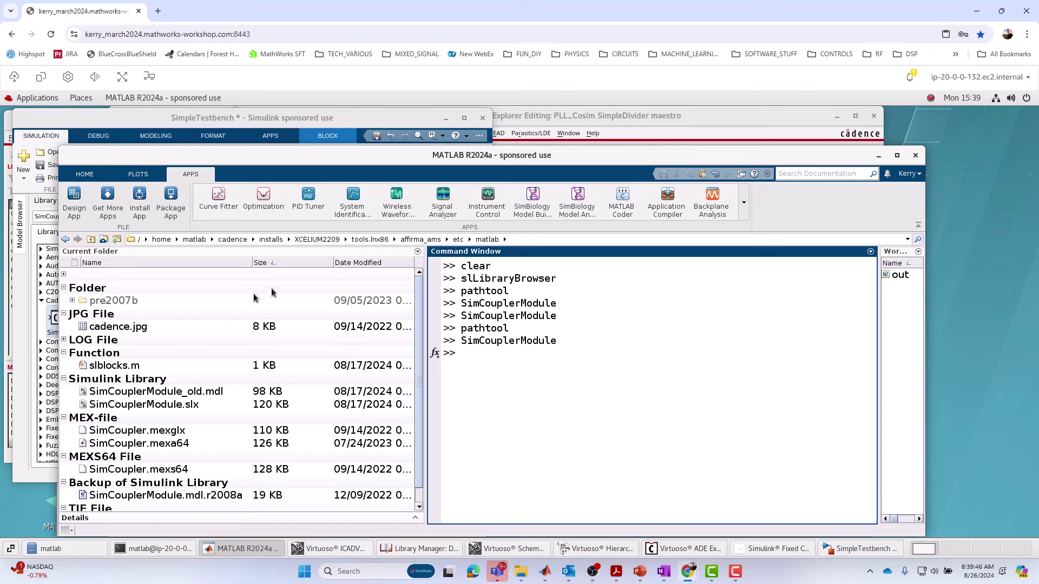
{"action": "double_click", "coordinate": [112, 366]}
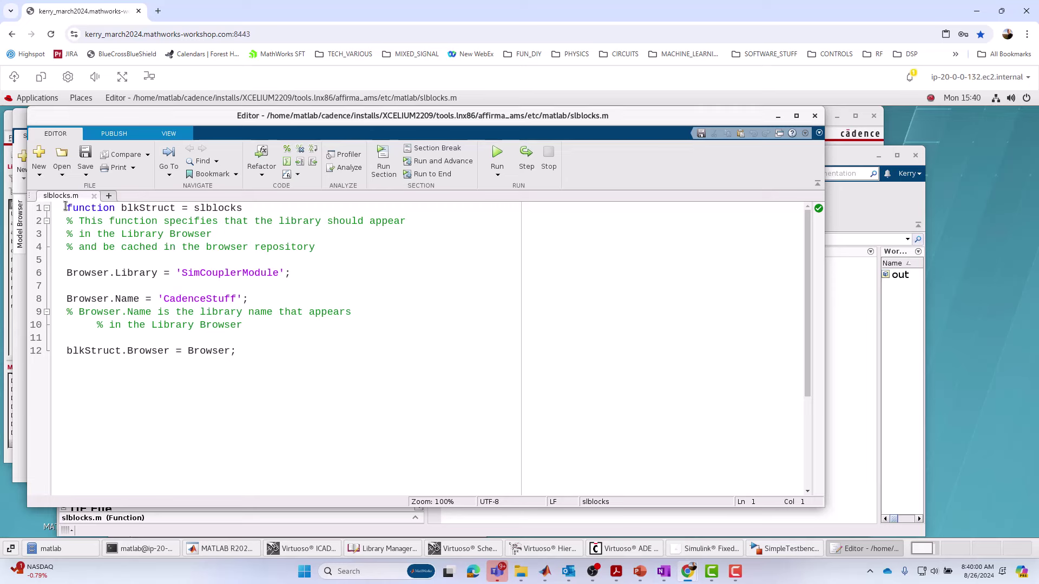
Examine the slblocks.m code, especially the Browser.Library and Browser.Name assignments
{"action": "left_click_drag", "start_coordinate": [65, 207], "coordinate": [283, 365]}
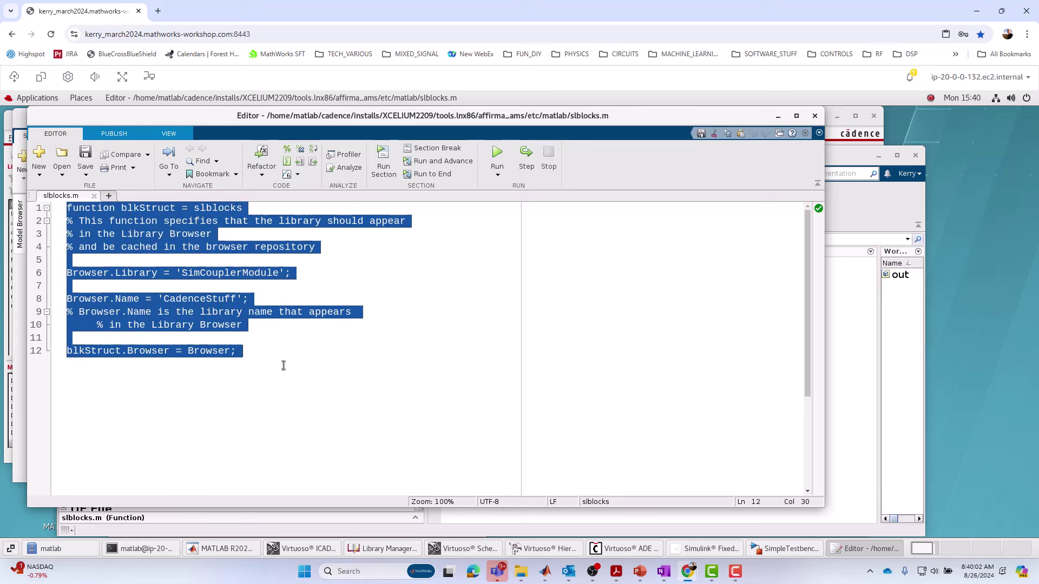
{"action": "left_click", "coordinate": [255, 370]}
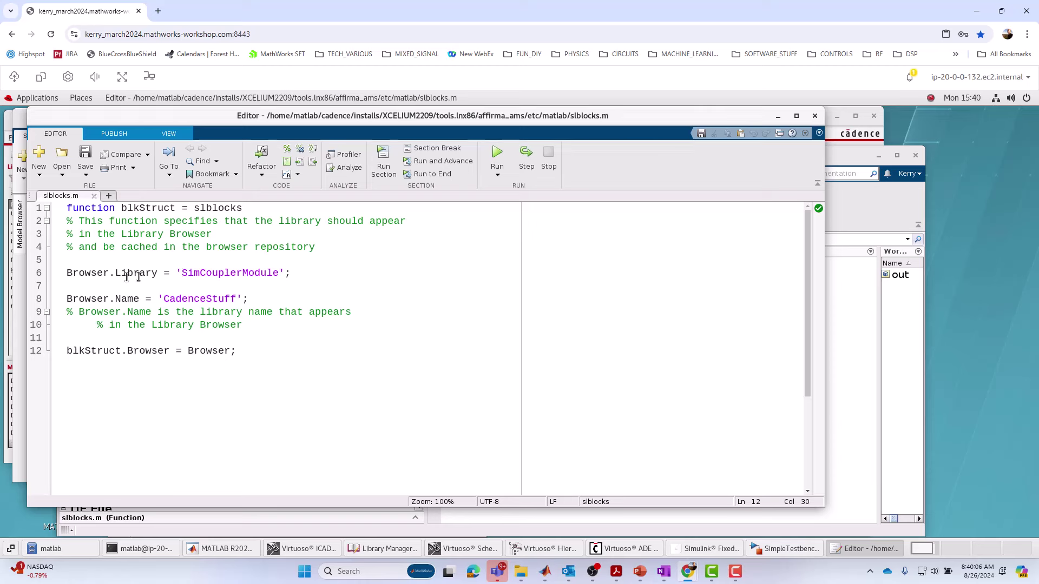
{"action": "double_click", "coordinate": [220, 277]}
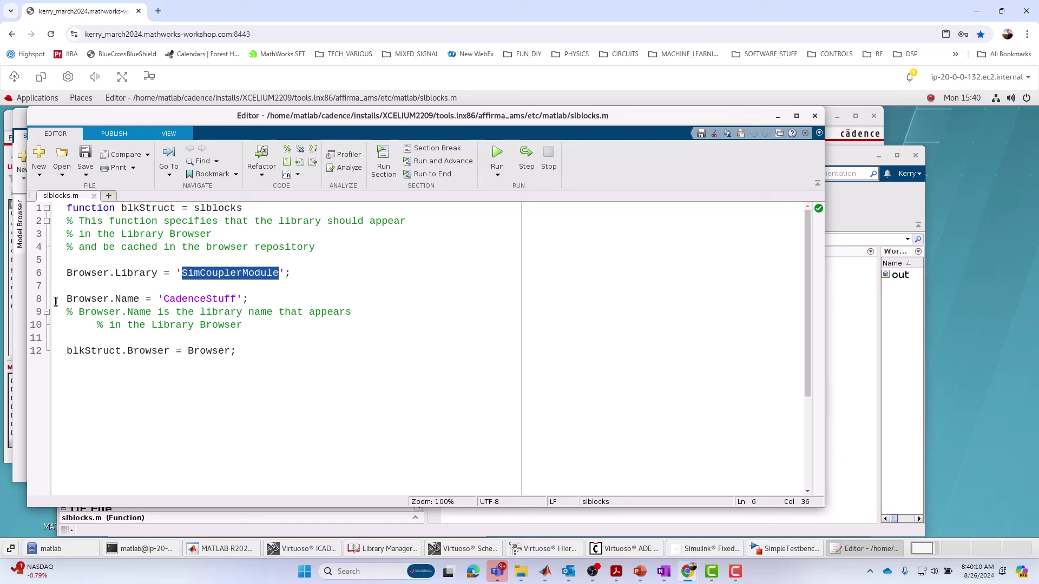
{"action": "left_click_drag", "start_coordinate": [65, 298], "coordinate": [251, 296]}
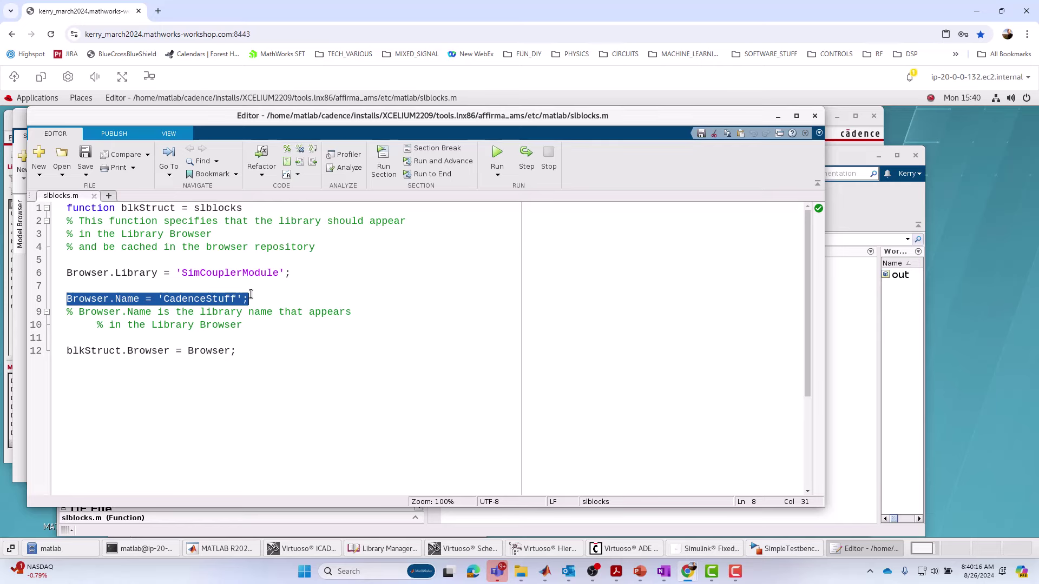
Close the slblocks.m editor and locate SimCouplerModule.slx and slblocks.m in MATLAB's current folder
{"action": "left_click", "coordinate": [815, 116]}
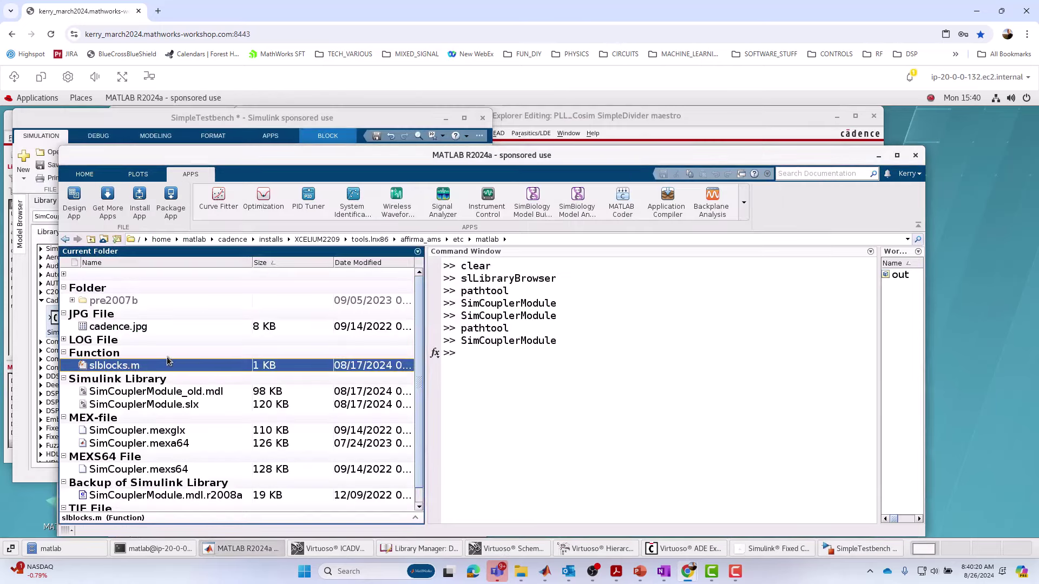
{"action": "left_click", "coordinate": [137, 411]}
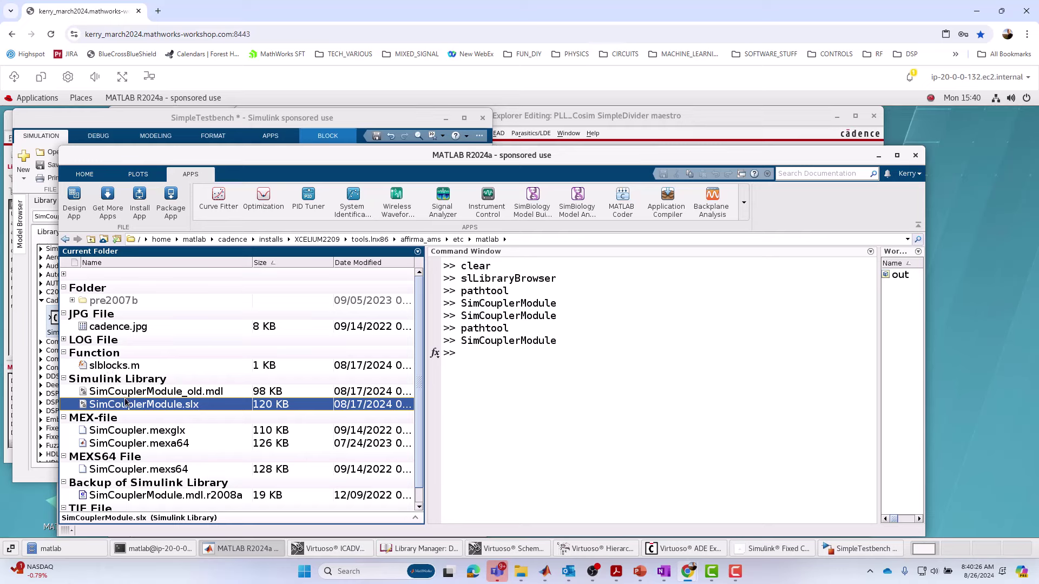
{"action": "left_click", "coordinate": [113, 368]}
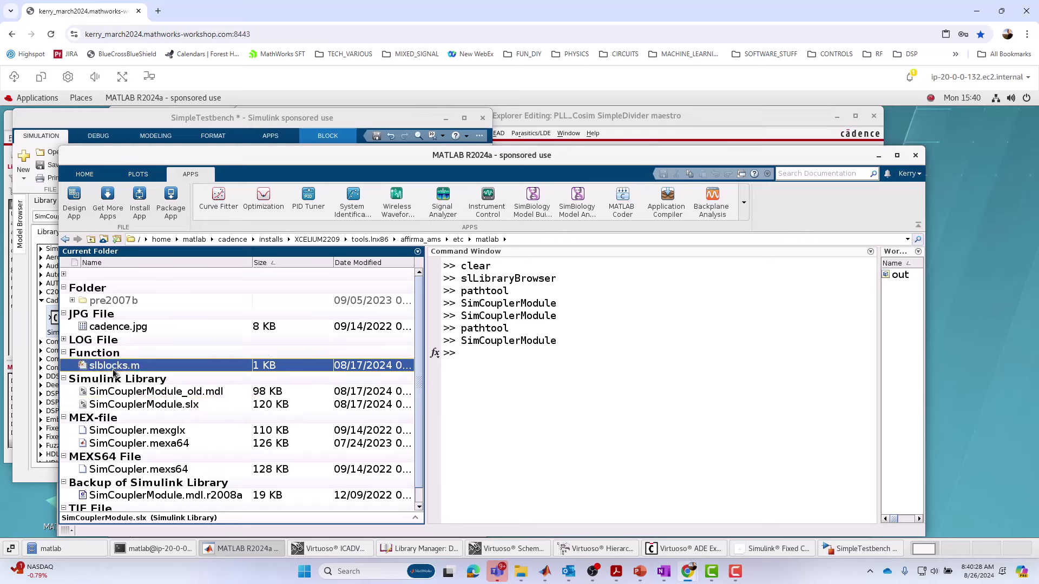
{"action": "left_click", "coordinate": [487, 356]}
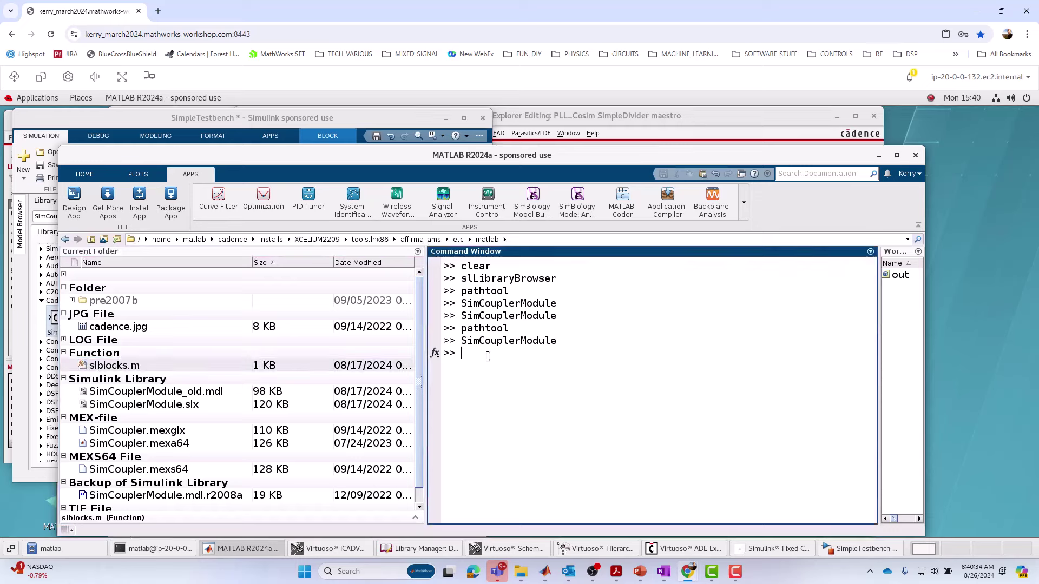
{"action": "type", "text": "resh"}
{"action": "key", "text": "BackSpace"}
{"action": "key", "text": "BackSpace"}
{"action": "type", "text": "hash toolbox"}
{"action": "key", "text": "BackSpace"}
{"action": "key", "text": "BackSpace"}
{"action": "key", "text": "BackSpace"}
{"action": "key", "text": "BackSpace"}
{"action": "key", "text": "BackSpace"}
{"action": "key", "text": "BackSpace"}
{"action": "key", "text": "BackSpace"}
{"action": "key", "text": "BackSpace"}
{"action": "key", "text": "BackSpace"}
{"action": "key", "text": "BackSpace"}
{"action": "key", "text": "BackSpace"}
{"action": "key", "text": "BackSpace"}
{"action": "key", "text": "BackSpace"}
Close SimpleTestbench's Library Browser and place the SimulinkCoupler block so it links the sine source branch to the scope's second input
{"action": "left_click", "coordinate": [59, 125]}
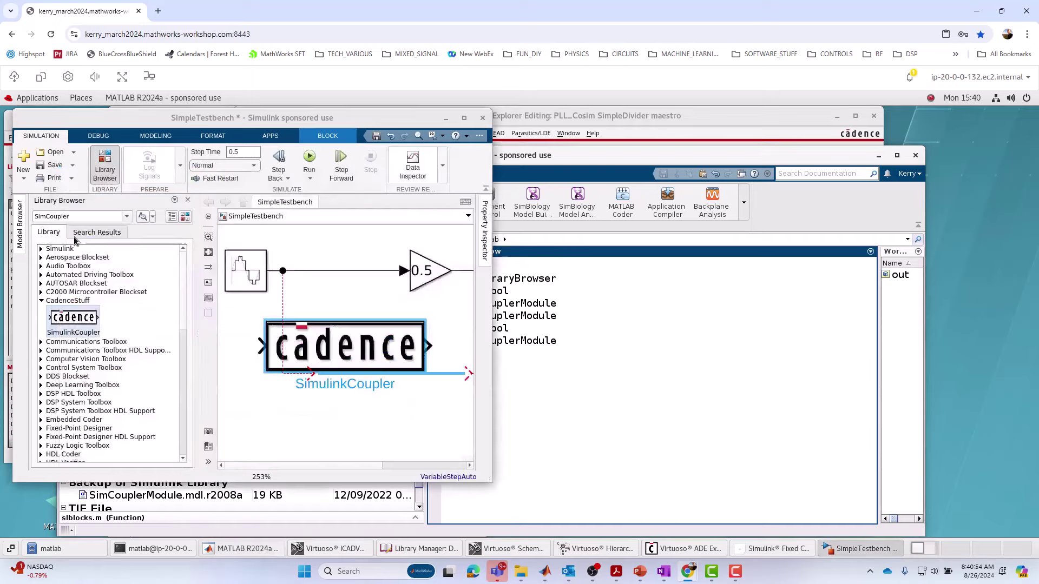
{"action": "right_click", "coordinate": [75, 325]}
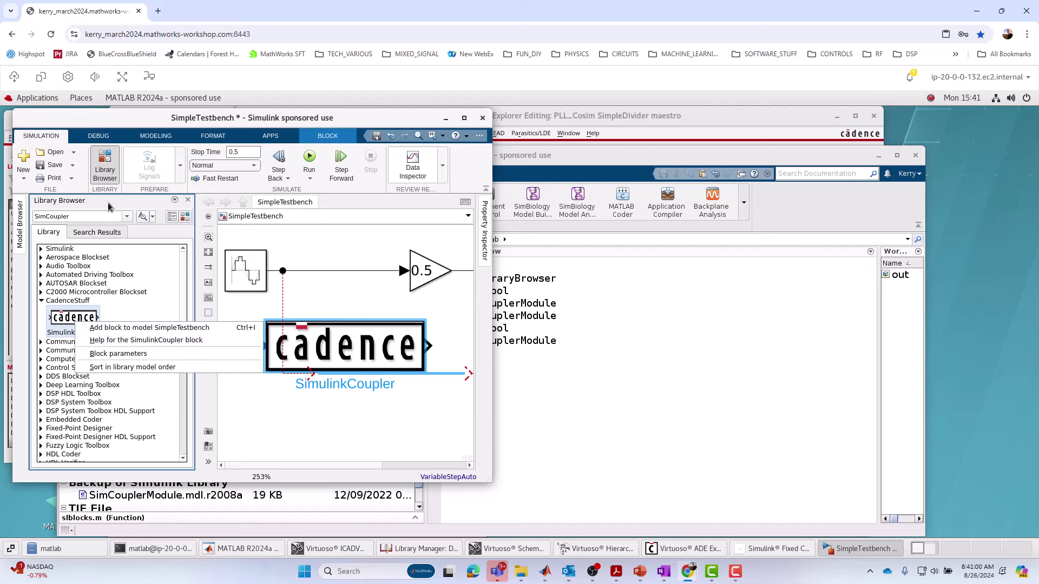
{"action": "left_click", "coordinate": [444, 123]}
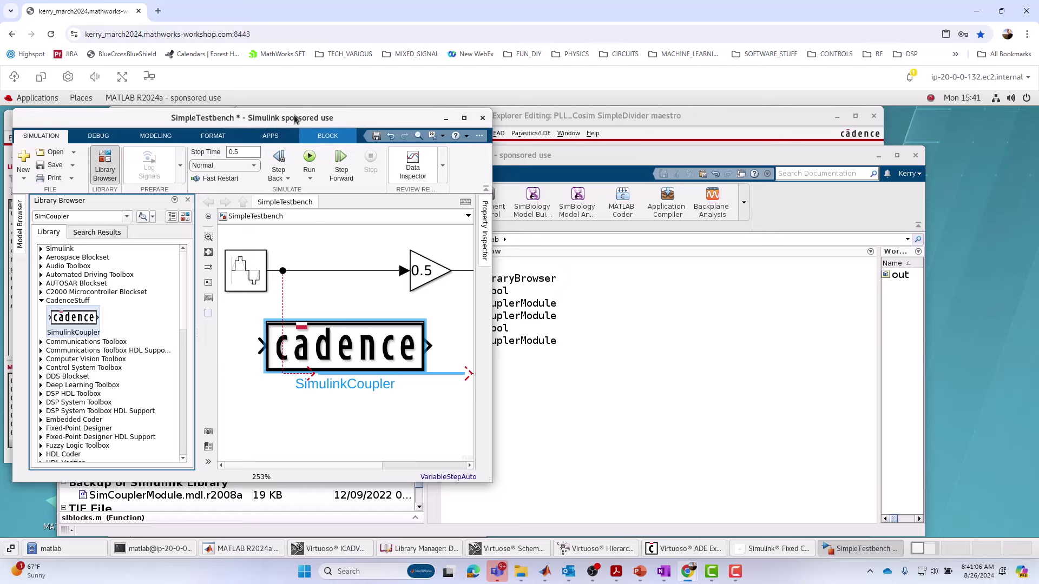
{"action": "left_click", "coordinate": [188, 199]}
{"action": "left_click_drag", "start_coordinate": [193, 359], "coordinate": [228, 380]}
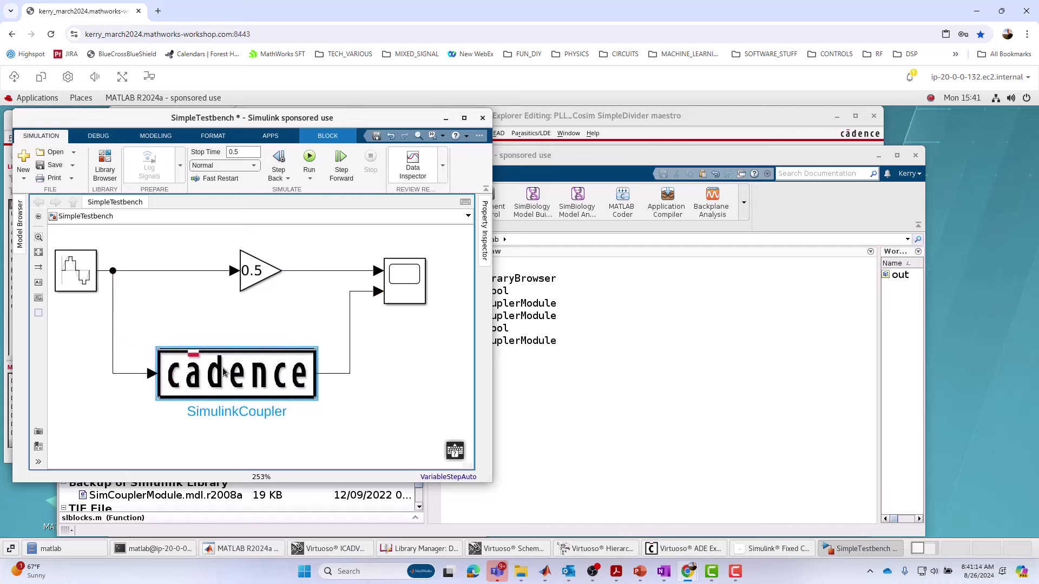
Show the SimulinkCoupler block's advanced options and set its socket port to 5024
{"action": "double_click", "coordinate": [226, 375]}
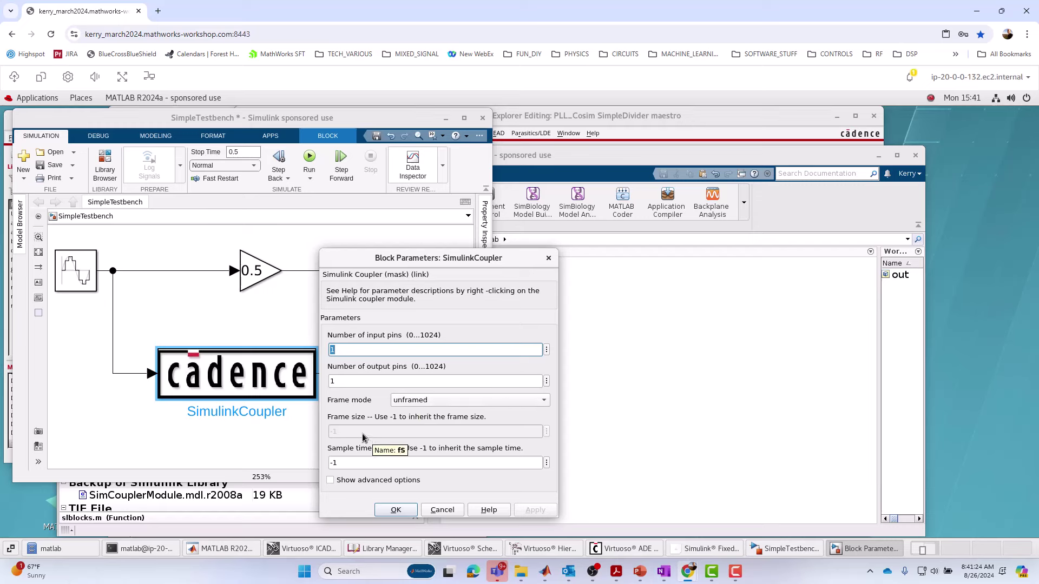
{"action": "left_click", "coordinate": [356, 463]}
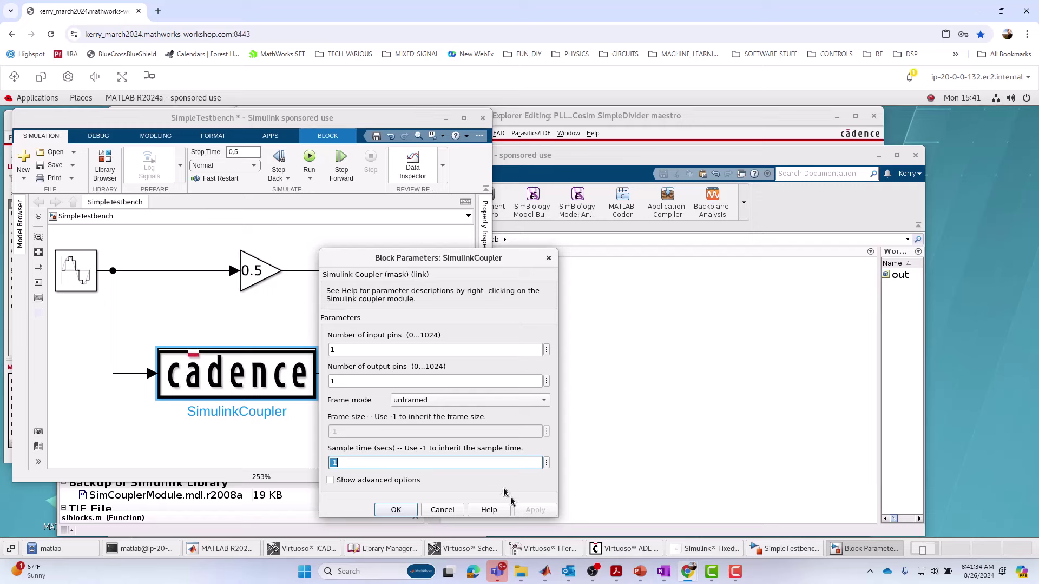
{"action": "left_click", "coordinate": [331, 482]}
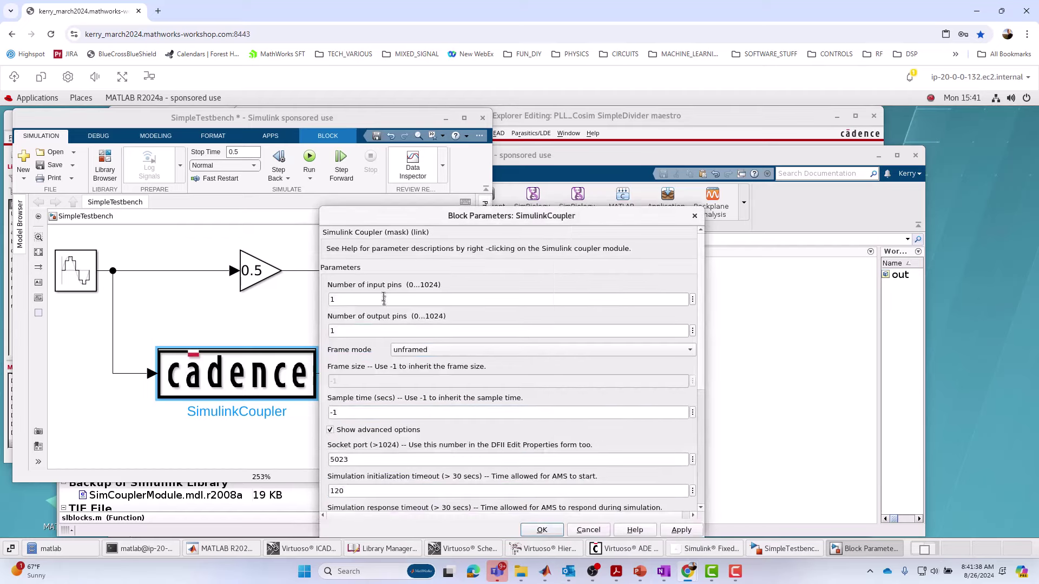
{"action": "left_click_drag", "start_coordinate": [379, 212], "coordinate": [381, 120]}
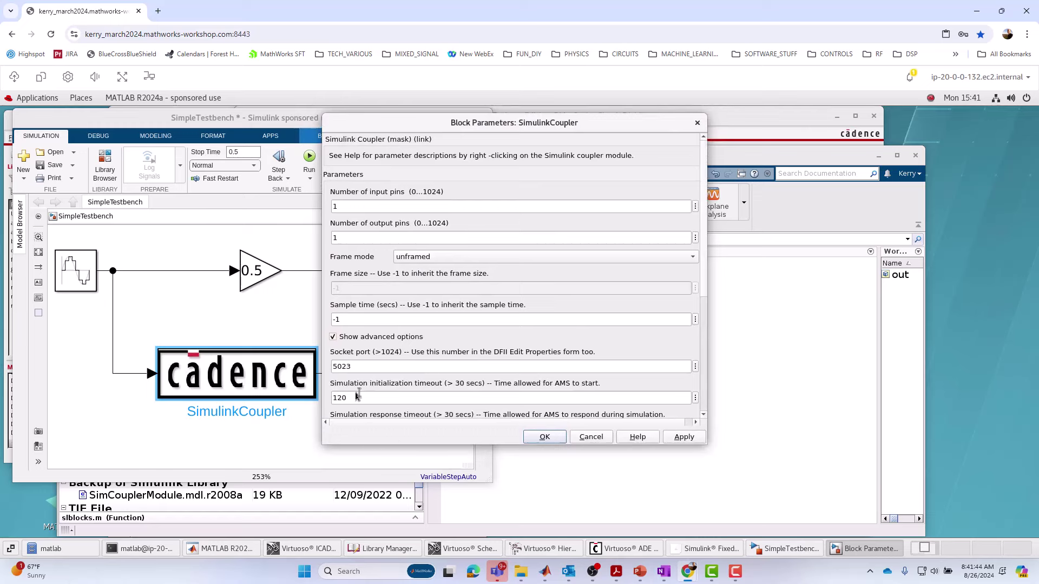
{"action": "left_click", "coordinate": [372, 368]}
{"action": "left_click", "coordinate": [371, 367]}
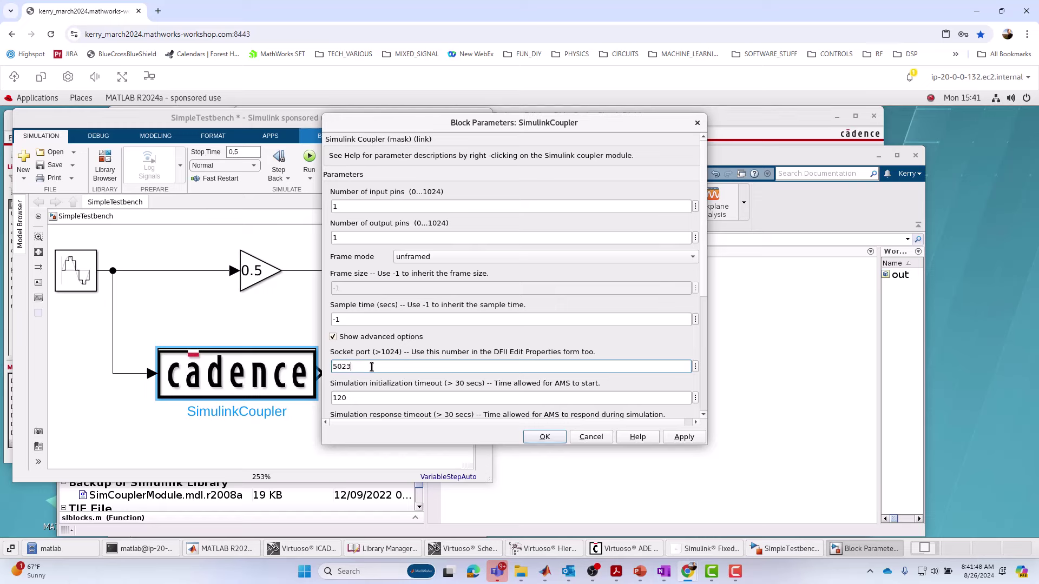
{"action": "key", "text": "BackSpace"}
{"action": "type", "text": "4"}
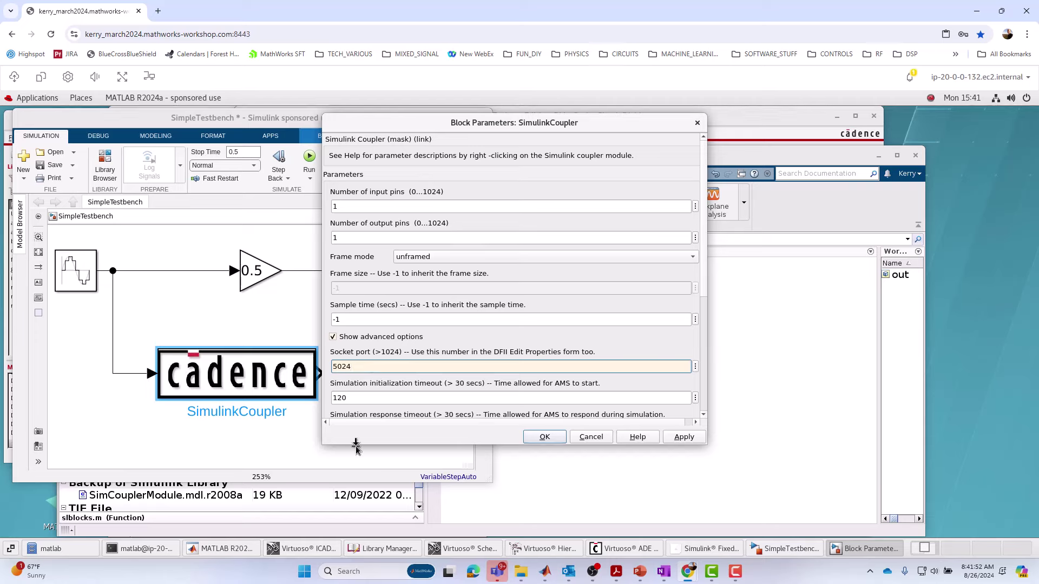
Review the SimulinkCoupler's remaining advanced options, including timeouts, log filename and AMS Designer run script, and apply the block parameters
{"action": "left_click_drag", "start_coordinate": [356, 445], "coordinate": [355, 496]}
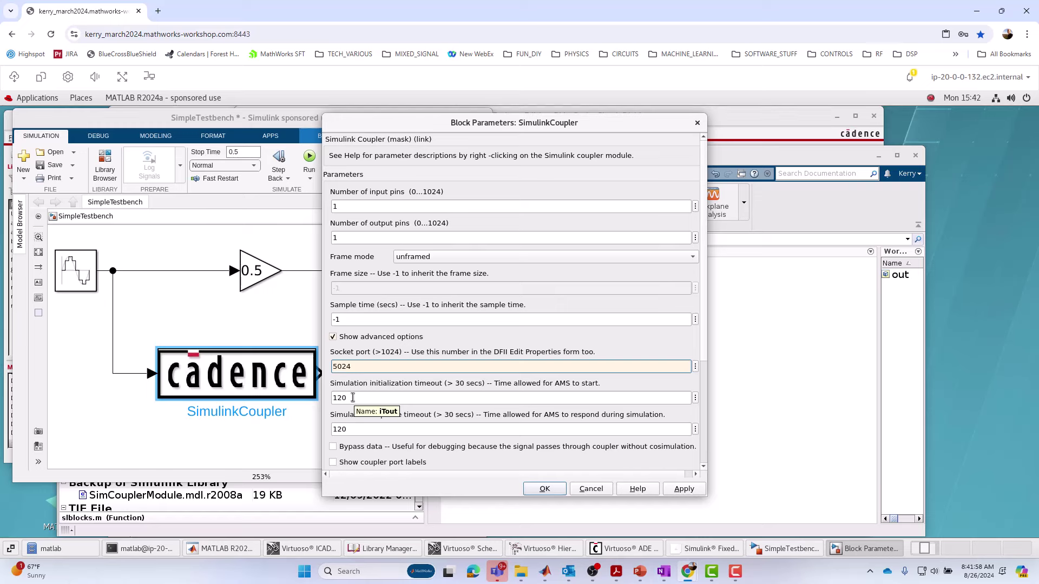
{"action": "left_click", "coordinate": [703, 468]}
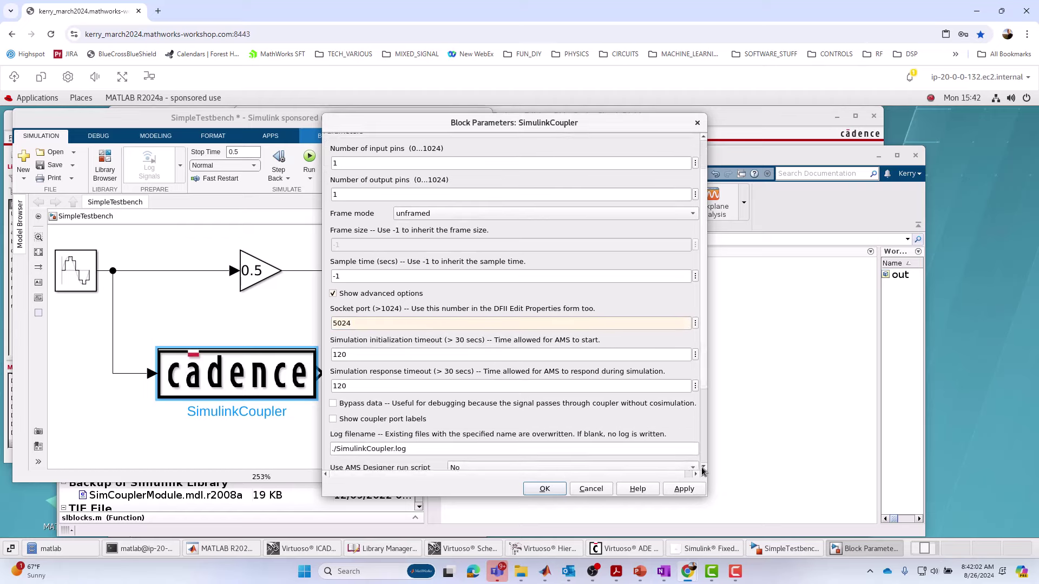
{"action": "left_click_drag", "start_coordinate": [703, 468], "coordinate": [703, 467]}
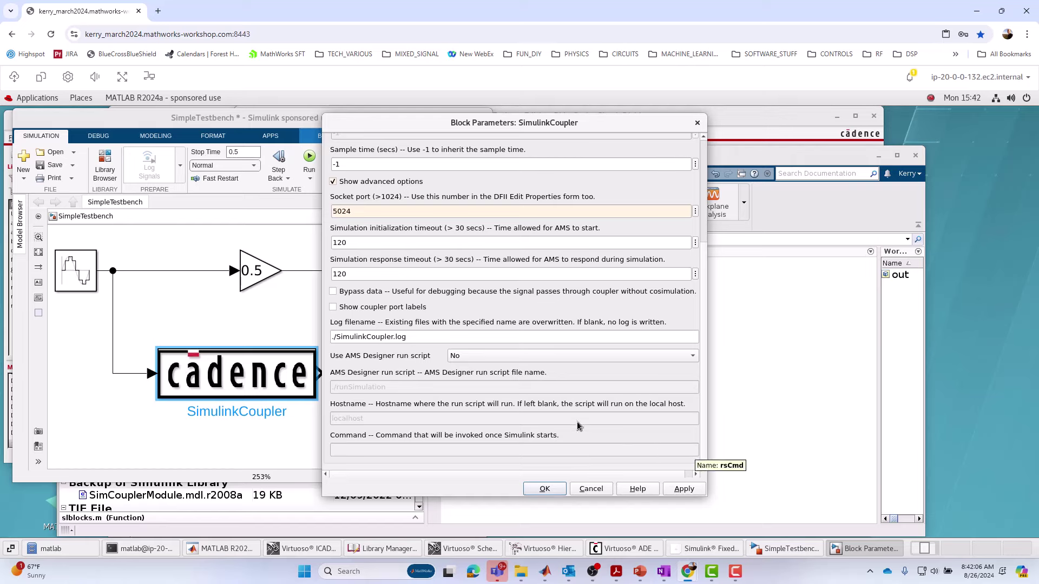
{"action": "left_click", "coordinate": [684, 489]}
{"action": "left_click", "coordinate": [546, 489]}
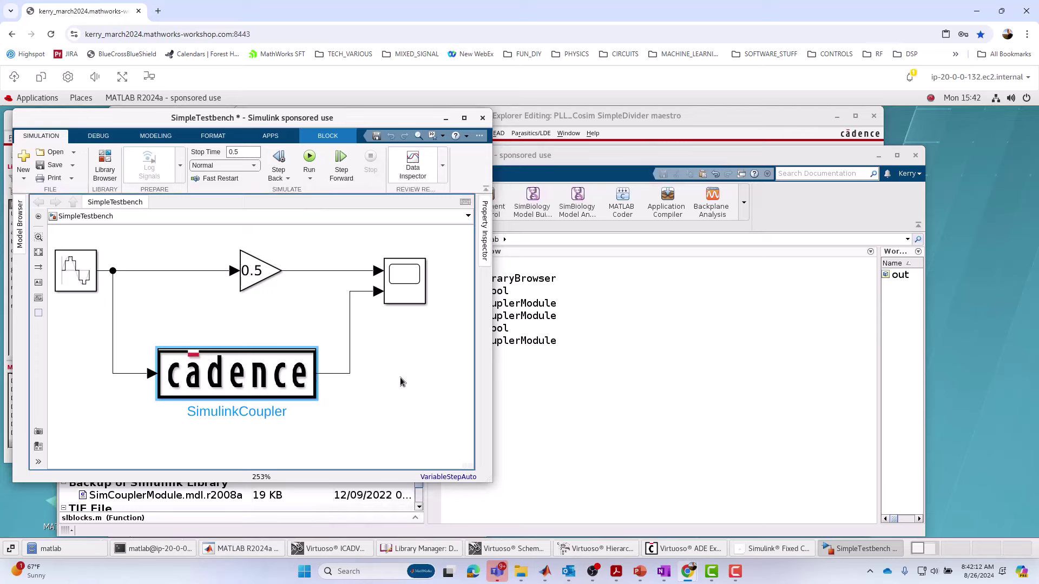
Set the Gain block's gain to .75
{"action": "double_click", "coordinate": [259, 277]}
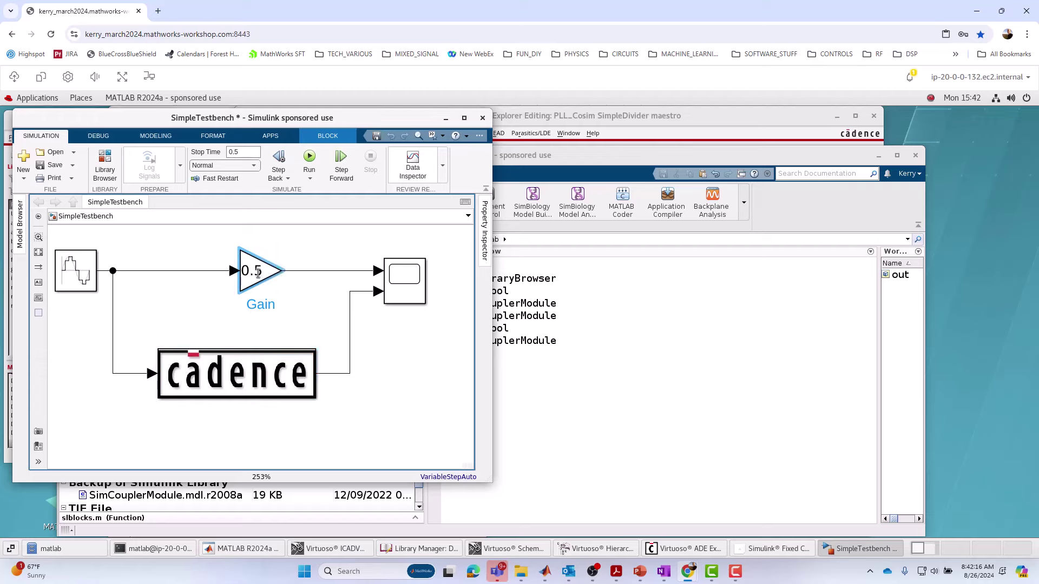
{"action": "type", "text": ".75"}
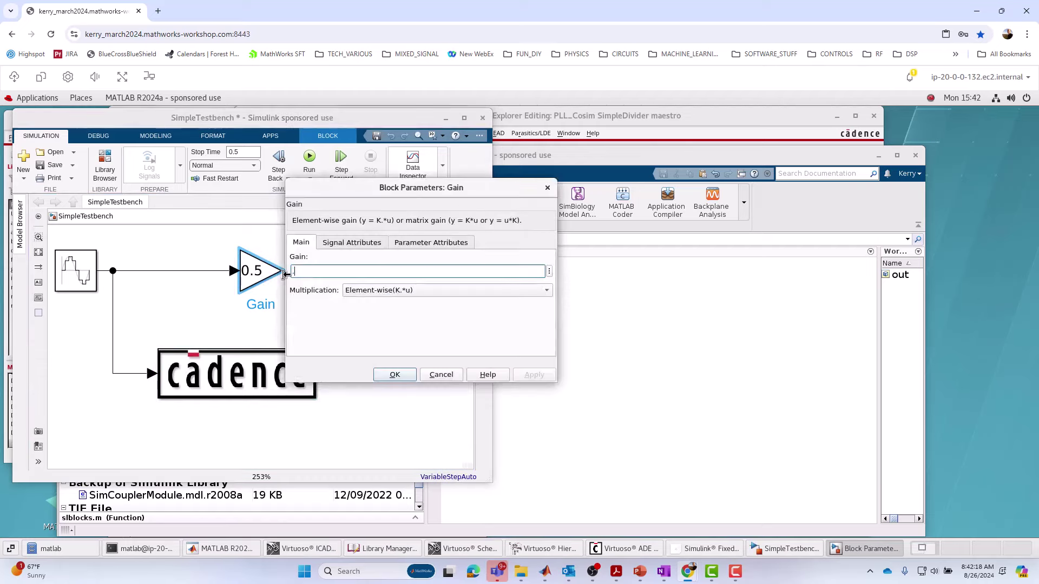
{"action": "key", "text": "ctrl+a"}
{"action": "key", "text": "Return"}
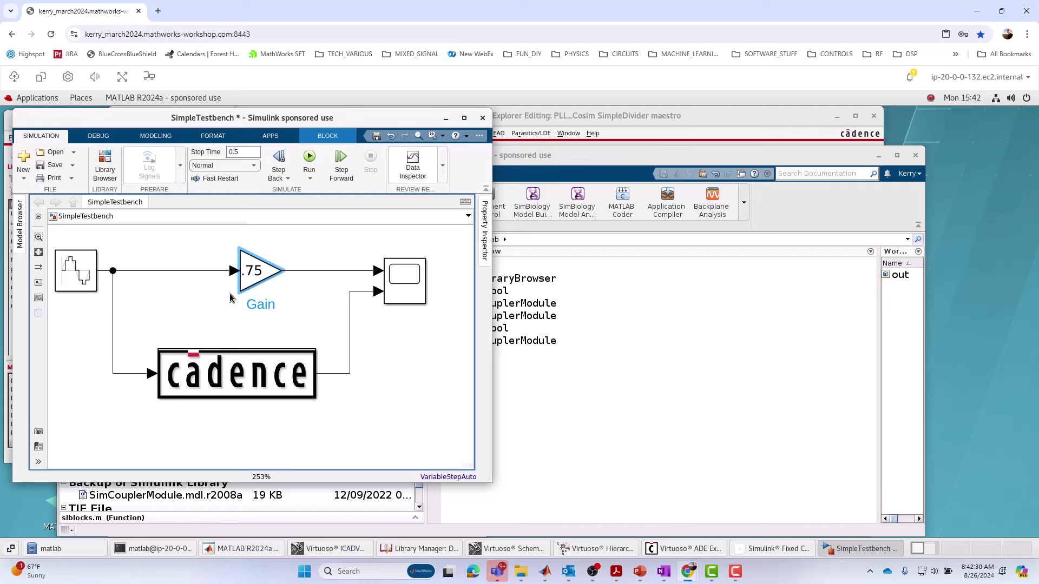
Examine the Sine Wave block's frequency and sample time parameters and close its dialog
{"action": "double_click", "coordinate": [76, 270]}
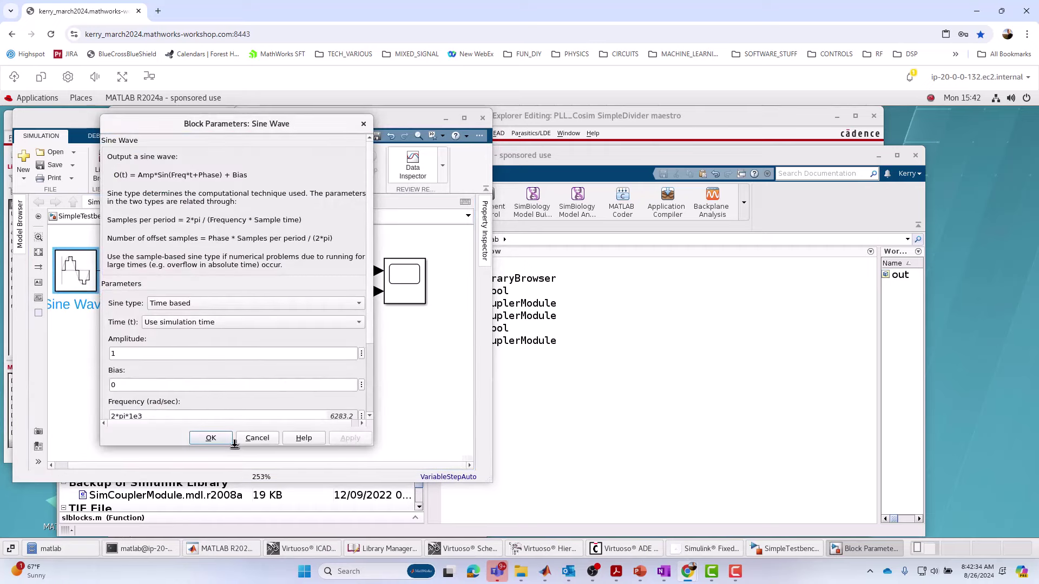
{"action": "left_click_drag", "start_coordinate": [235, 485], "coordinate": [235, 513]}
{"action": "double_click", "coordinate": [153, 417]}
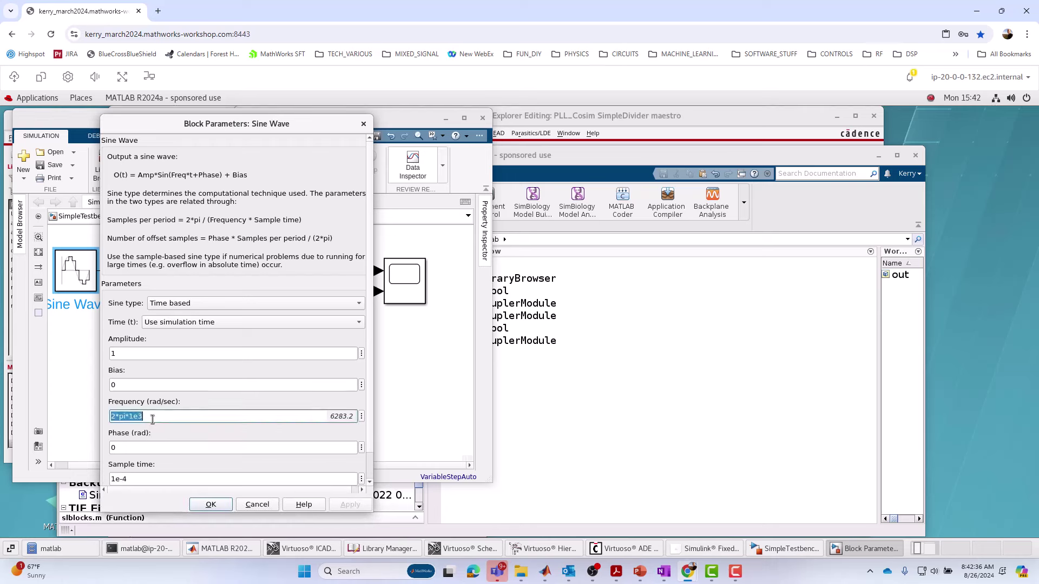
{"action": "left_click", "coordinate": [166, 416]}
{"action": "scroll", "coordinate": [372, 476], "scroll_direction": "down", "scroll_amount": 1}
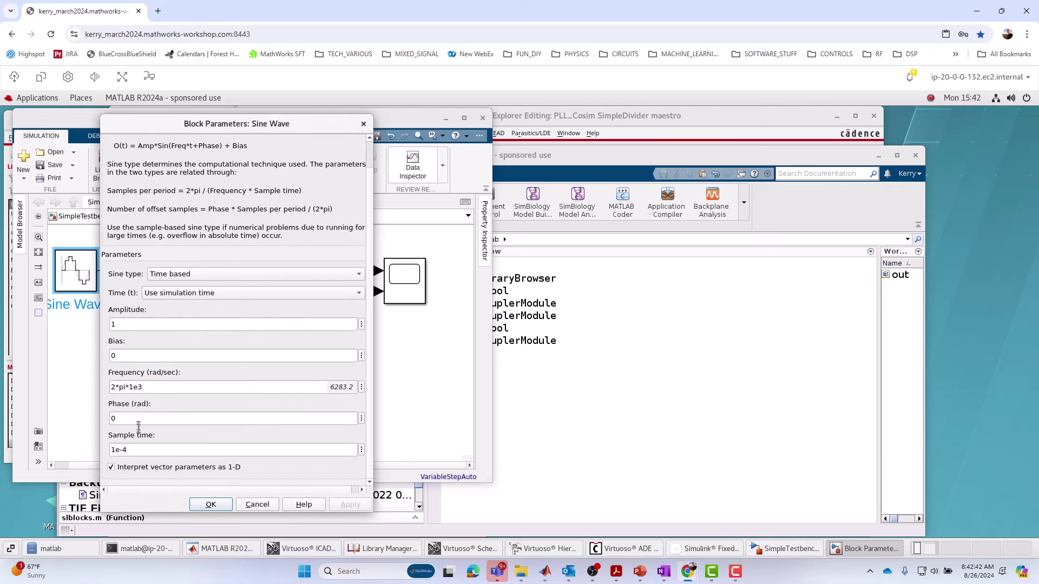
{"action": "triple_click", "coordinate": [143, 452]}
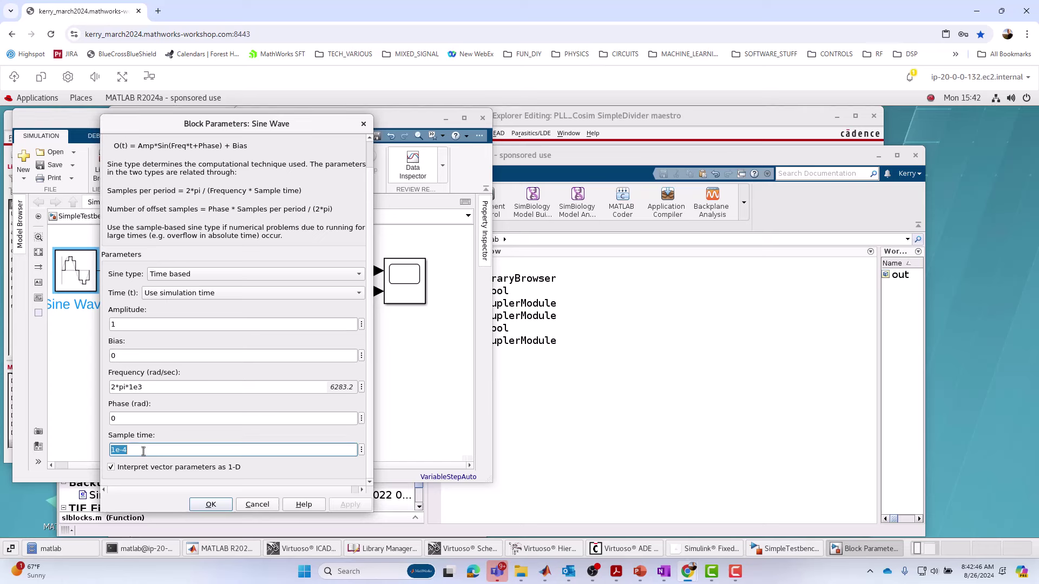
{"action": "left_click", "coordinate": [210, 504]}
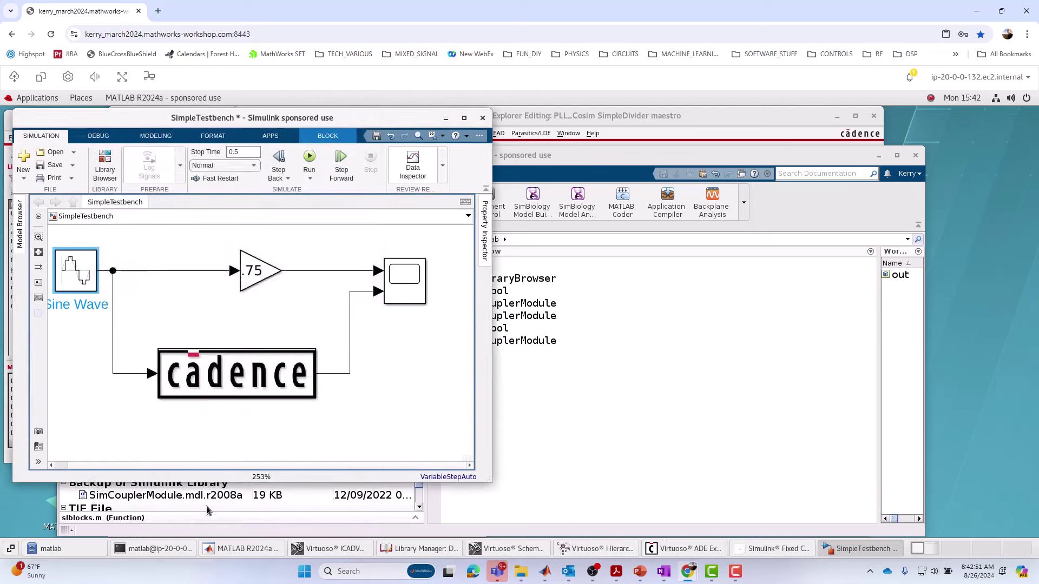
{"action": "left_click", "coordinate": [159, 440]}
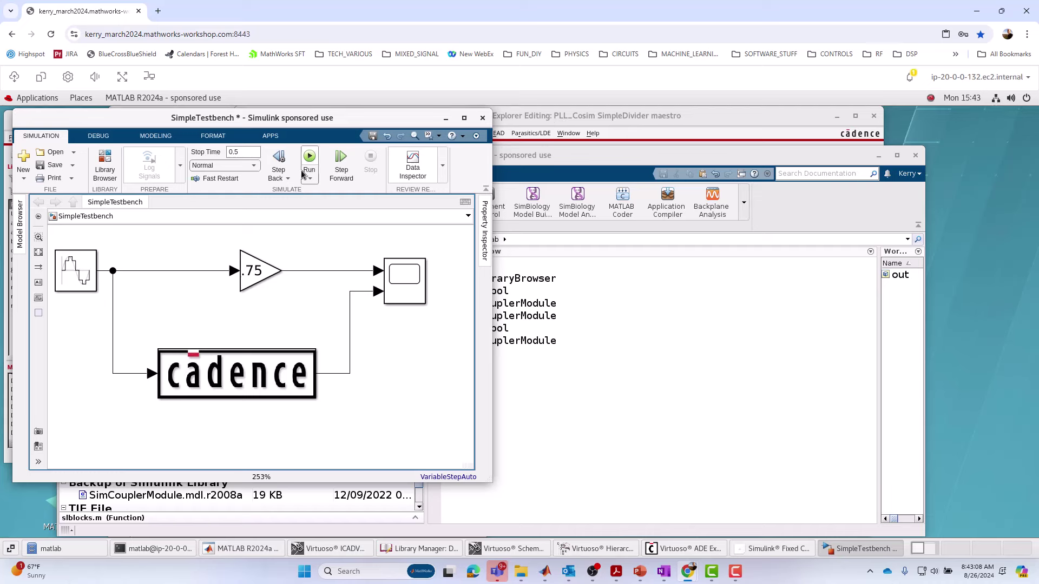
Start the SimpleDivider simulation in Virtuoso ADE Explorer and run the SimpleTestbench model in Simulink
{"action": "left_click", "coordinate": [554, 119]}
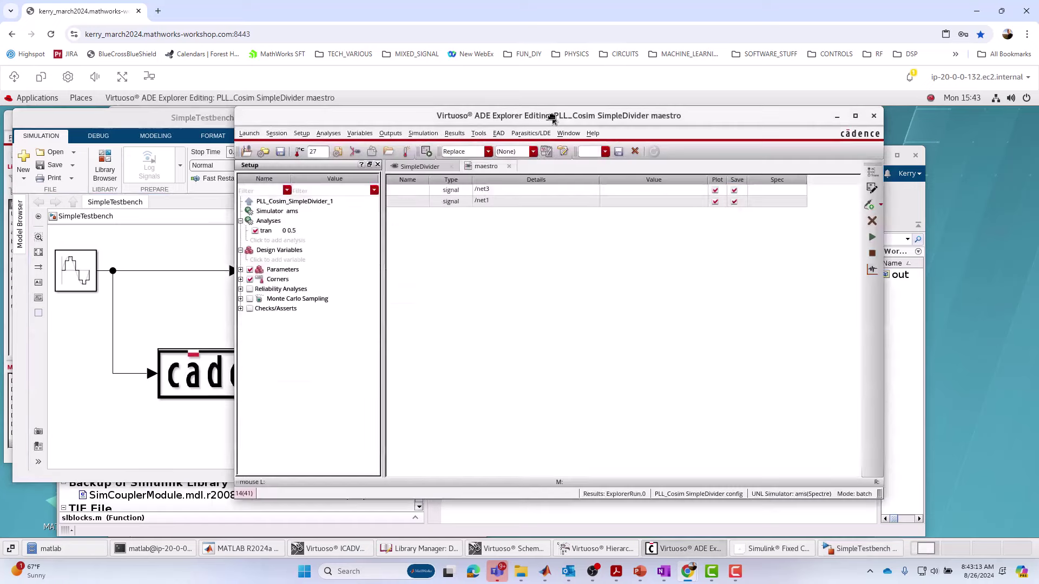
{"action": "left_click", "coordinate": [415, 135]}
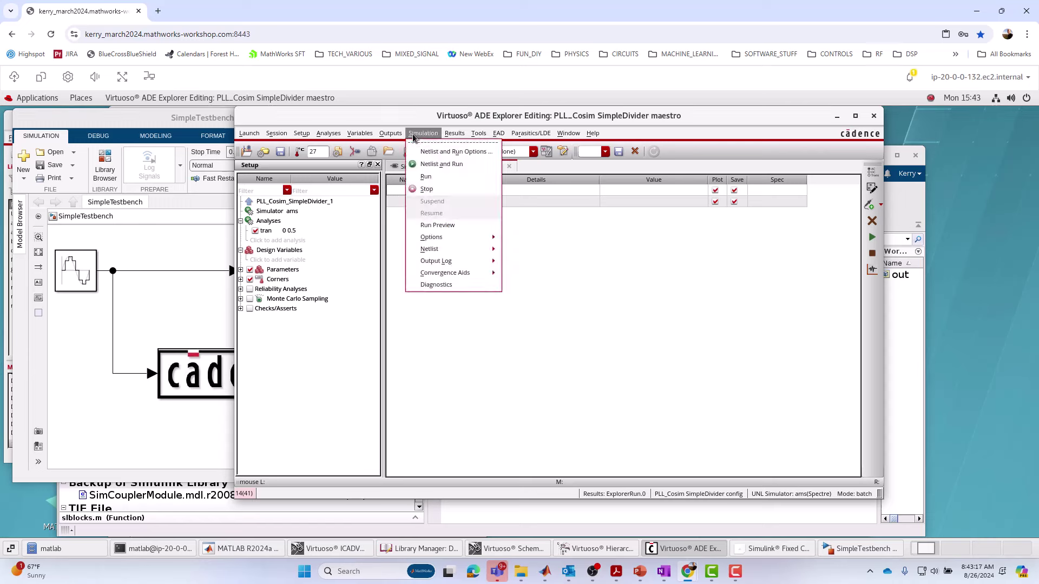
{"action": "left_click", "coordinate": [428, 177]}
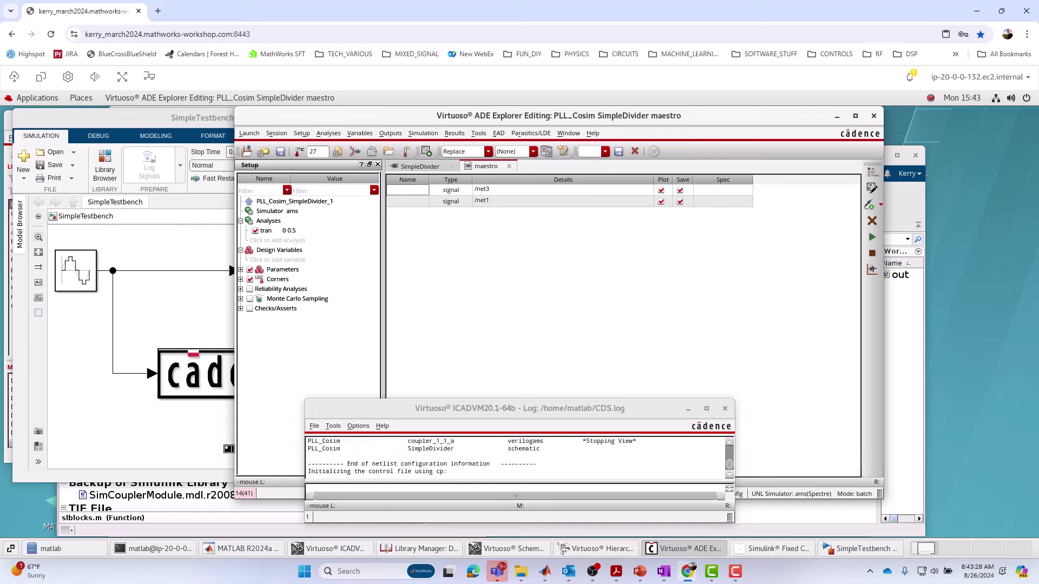
{"action": "left_click", "coordinate": [191, 454]}
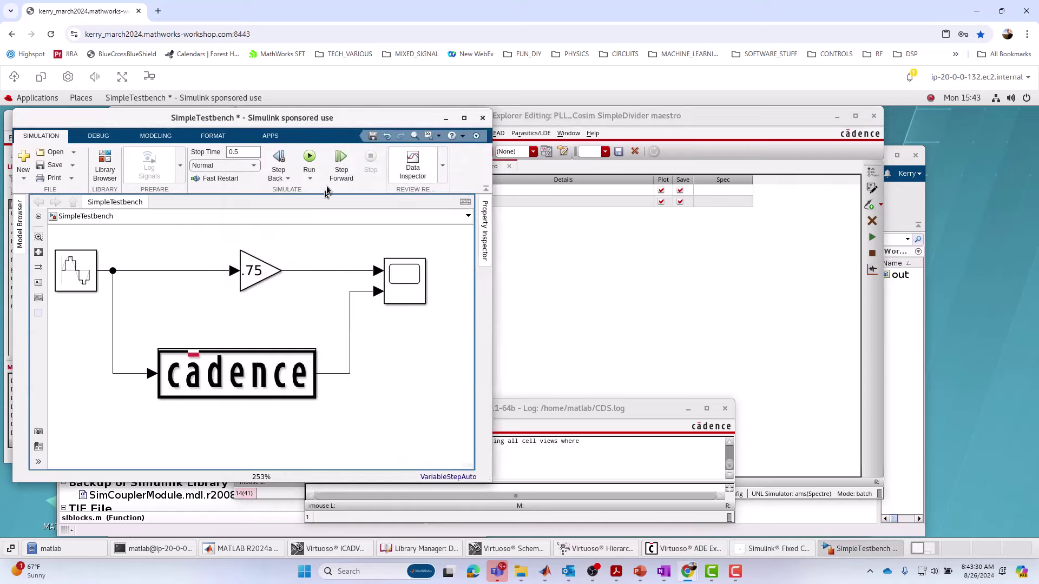
{"action": "left_click", "coordinate": [309, 158]}
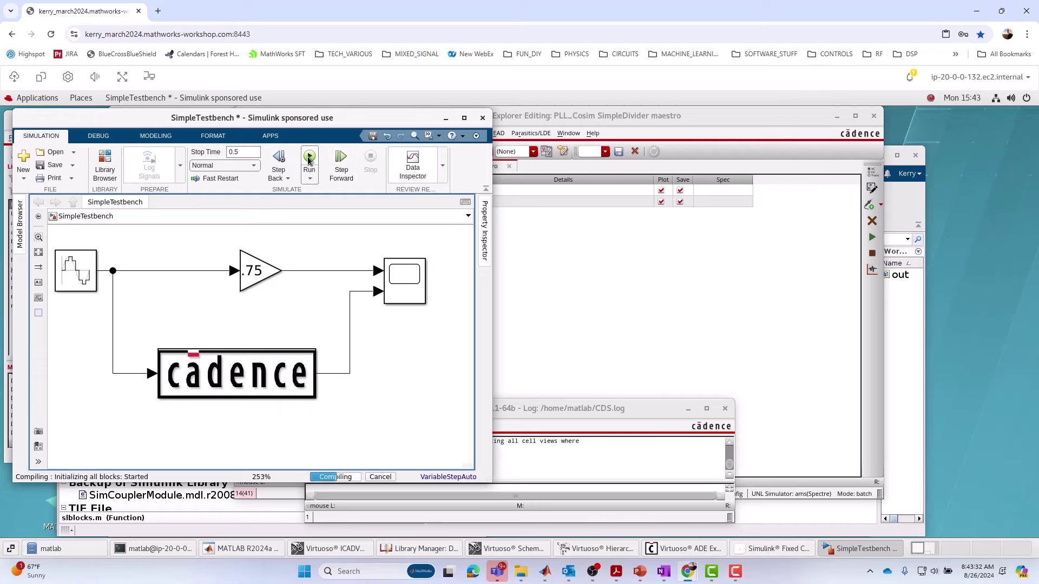